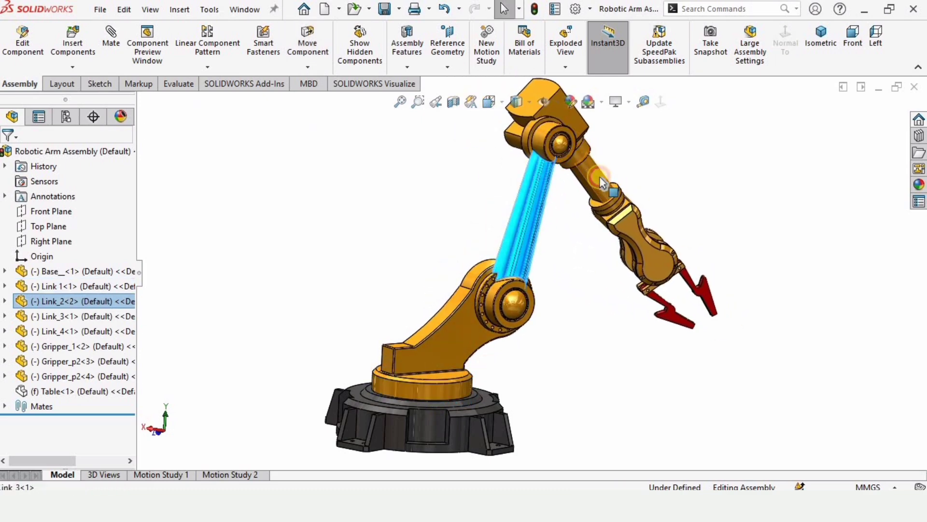
# Step: Rotate Link_3 upward and bring the gripper fingers together to raise the arm into a new pose
pyautogui.moveTo(603, 256); pyautogui.dragTo(596, 295, button='middle')
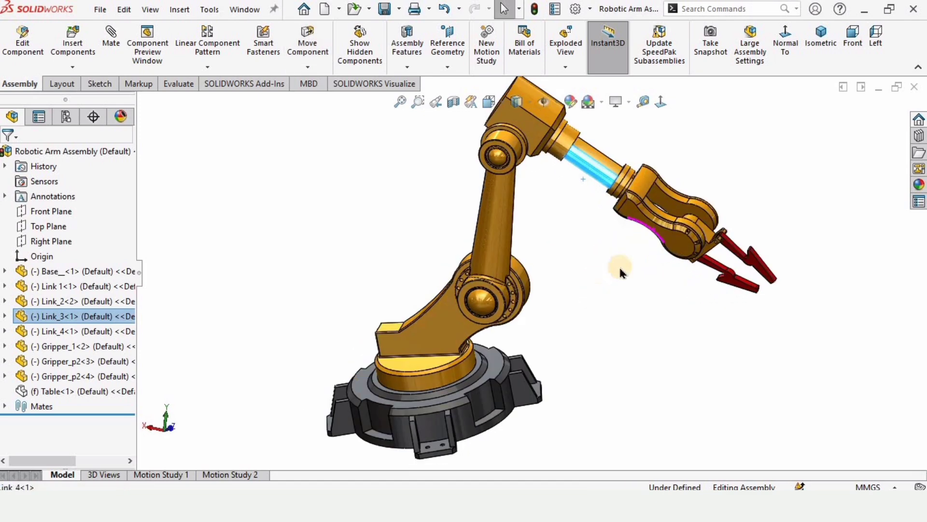
pyautogui.scroll(-3, 695, 294)
pyautogui.click(698, 305)
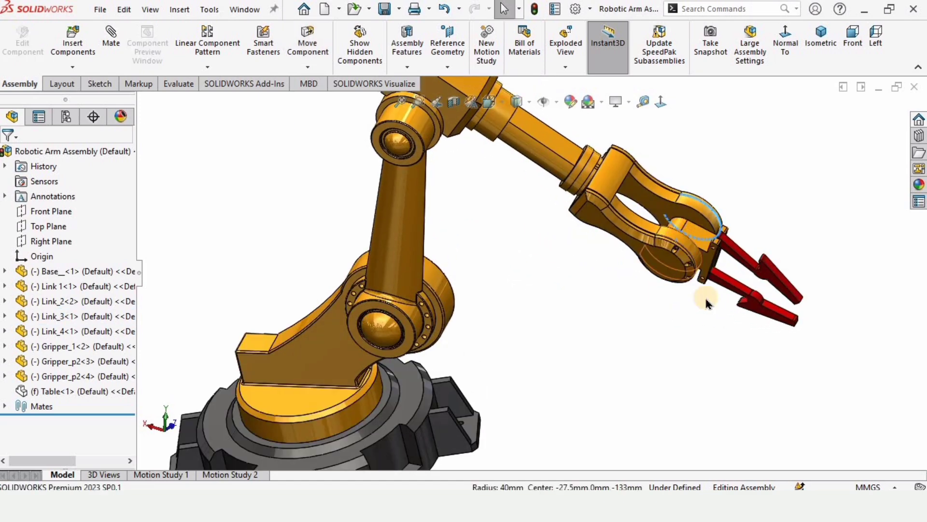
pyautogui.click(749, 315)
pyautogui.moveTo(750, 315); pyautogui.dragTo(742, 316)
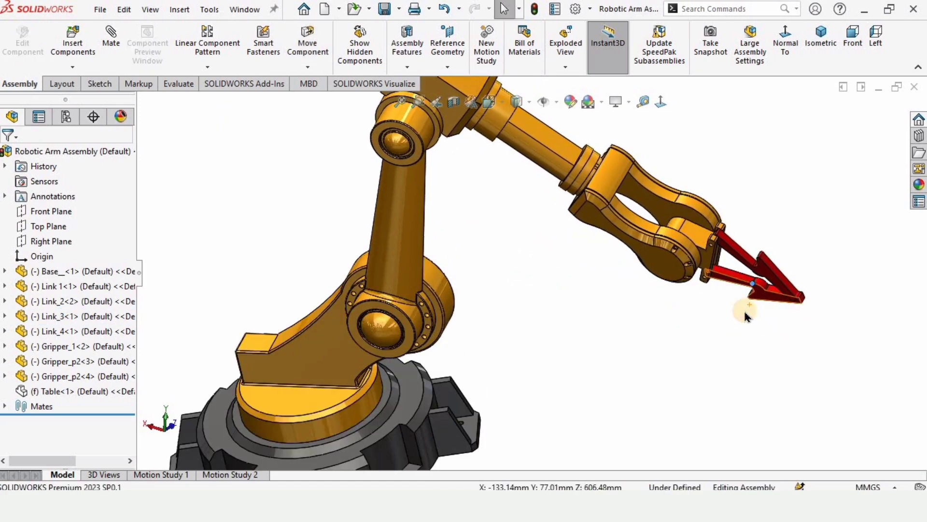
pyautogui.scroll(5, 603, 343)
pyautogui.moveTo(476, 379); pyautogui.dragTo(536, 368, button='middle')
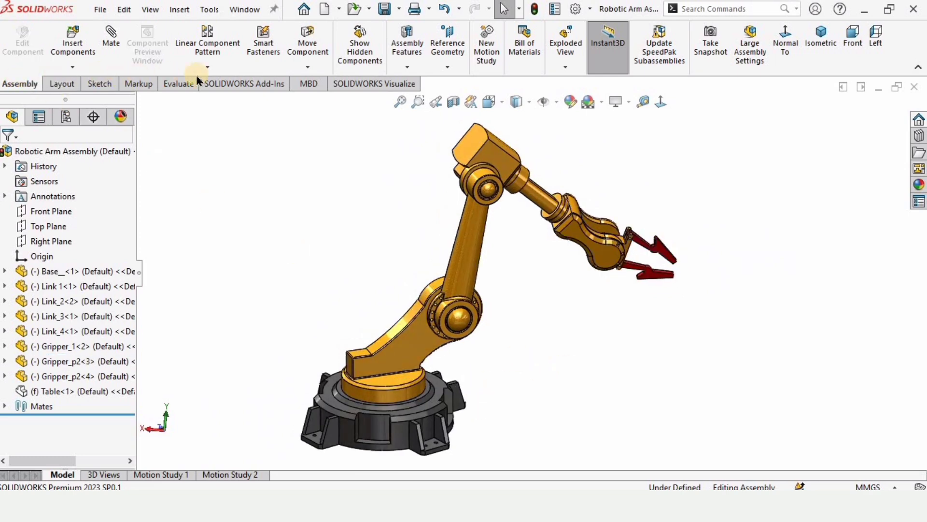
# Step: Start a new exploded view and select both Gripper_p2 jaws
pyautogui.click(564, 39)
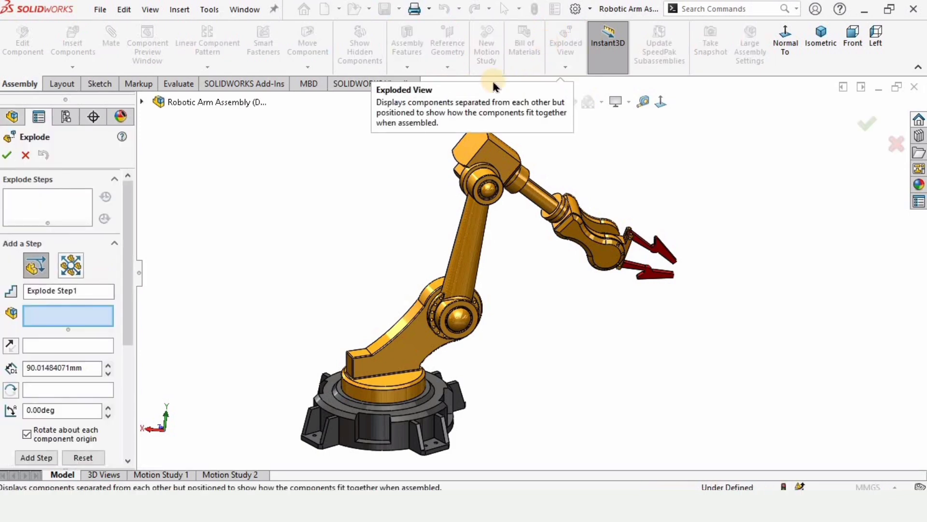
pyautogui.moveTo(136, 226); pyautogui.dragTo(187, 250)
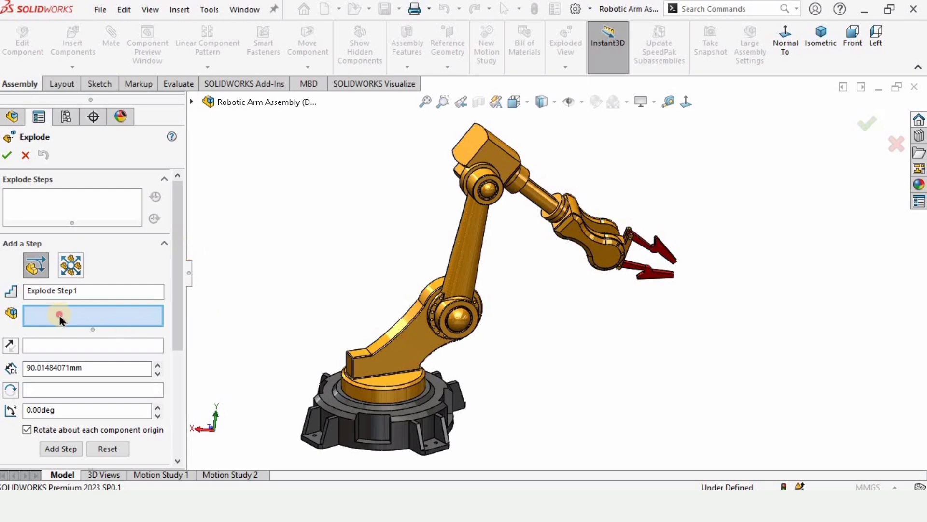
pyautogui.moveTo(425, 399); pyautogui.dragTo(690, 254, button='middle')
pyautogui.scroll(-2, 665, 263)
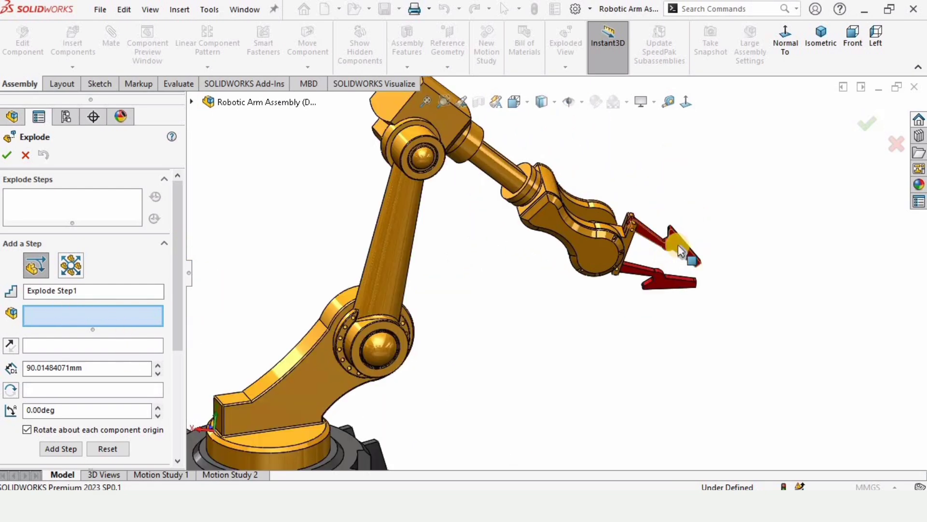
pyautogui.click(677, 245)
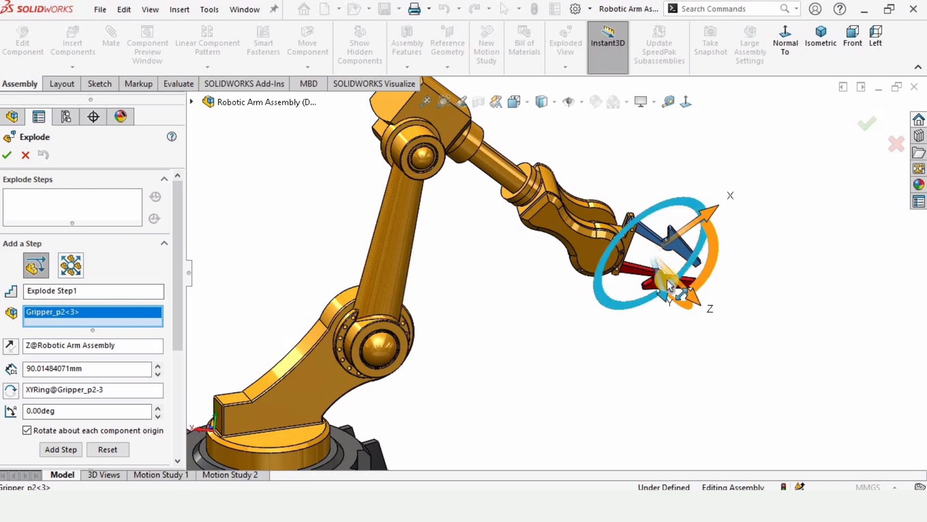
pyautogui.click(634, 274)
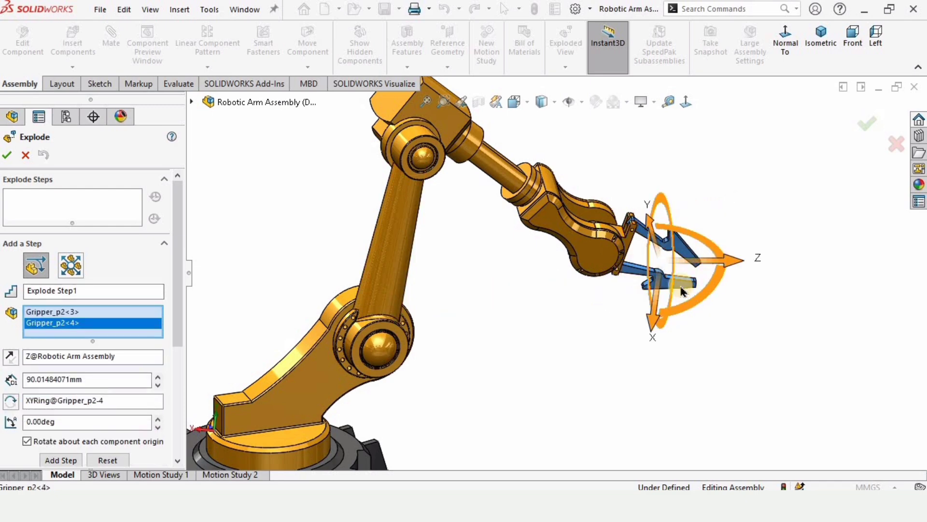
# Step: Move both jaws 190 mm along Z and complete Explode Step1
pyautogui.scroll(-3, 682, 296)
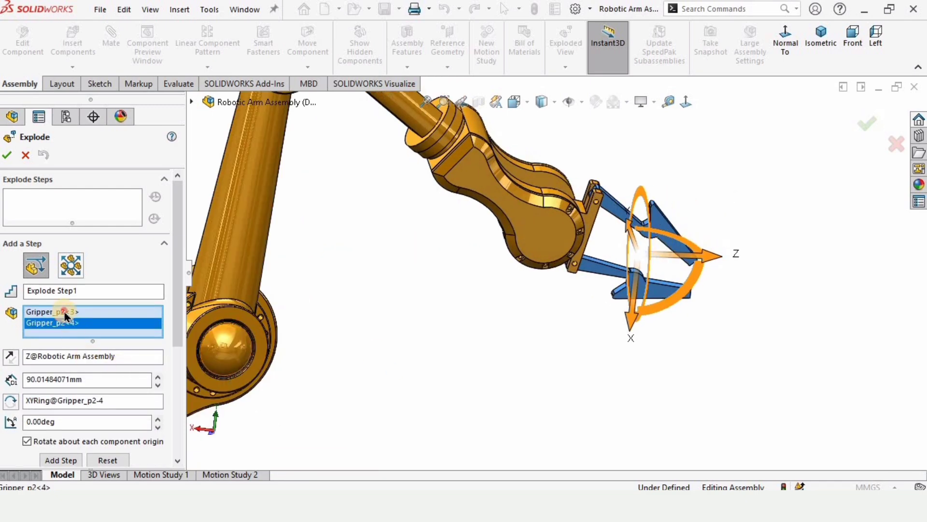
pyautogui.click(785, 295)
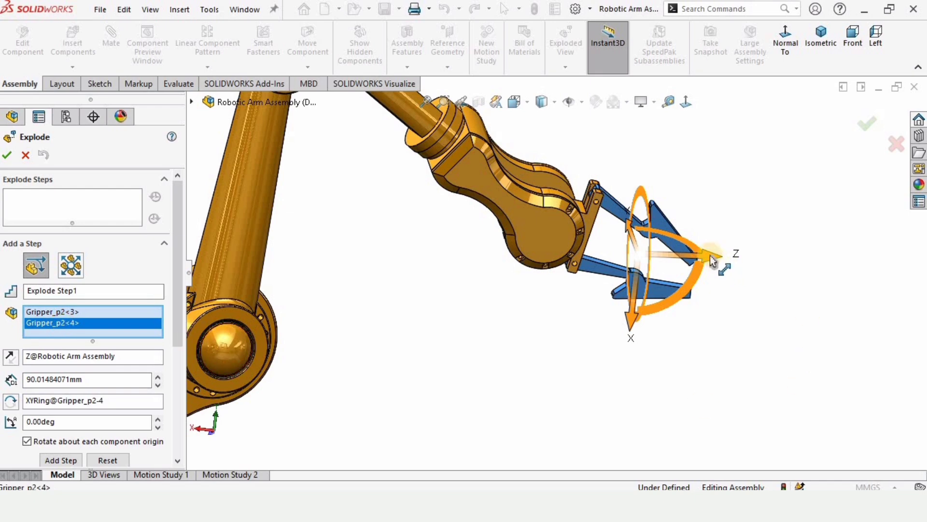
pyautogui.moveTo(710, 259); pyautogui.dragTo(807, 290)
pyautogui.scroll(5, 701, 269)
pyautogui.moveTo(702, 270); pyautogui.dragTo(745, 269)
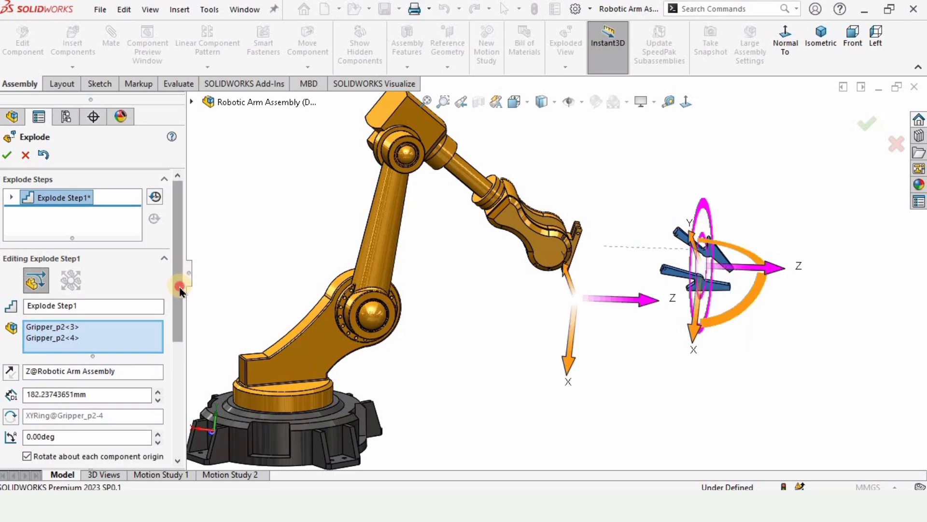
pyautogui.moveTo(179, 273); pyautogui.dragTo(178, 313)
pyautogui.moveTo(110, 324); pyautogui.dragTo(10, 326)
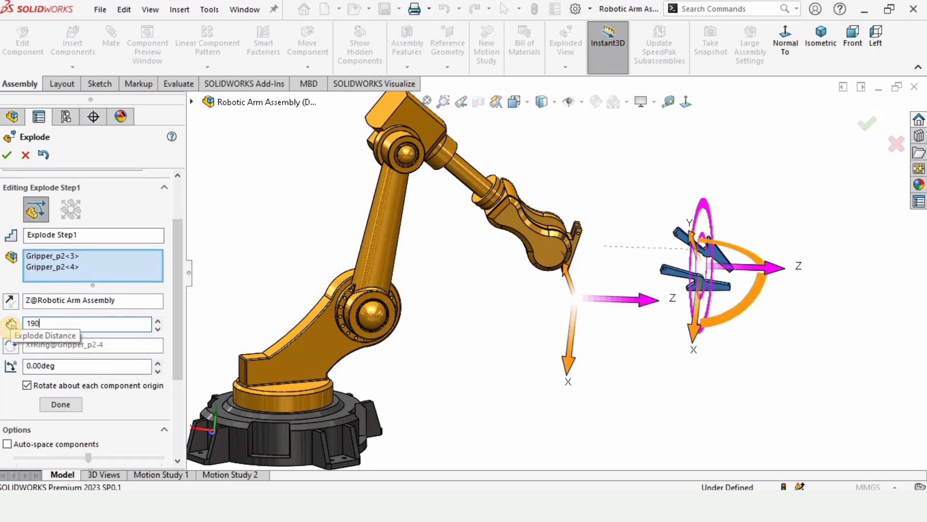
pyautogui.press('Return')
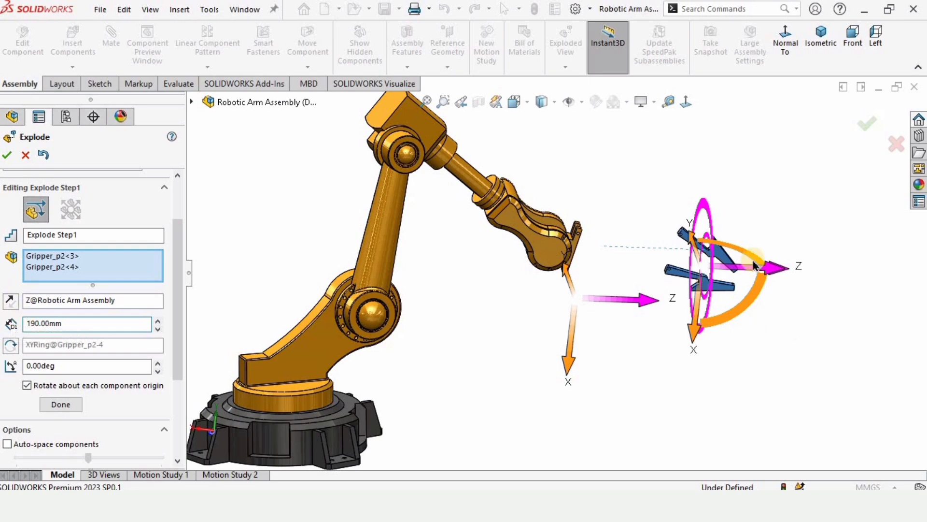
pyautogui.click(51, 405)
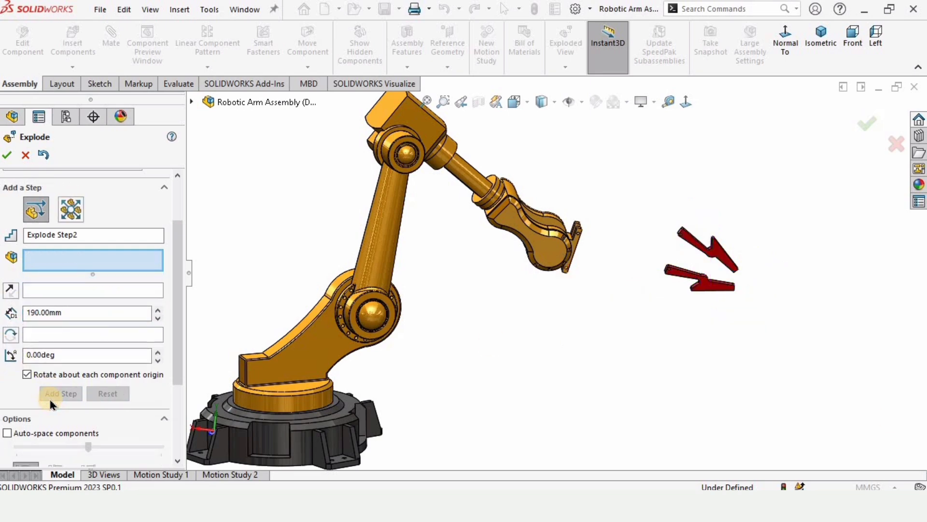
# Step: Close the exploded view, then choose Edit Feature on Exploded View1 under Default
pyautogui.click(7, 155)
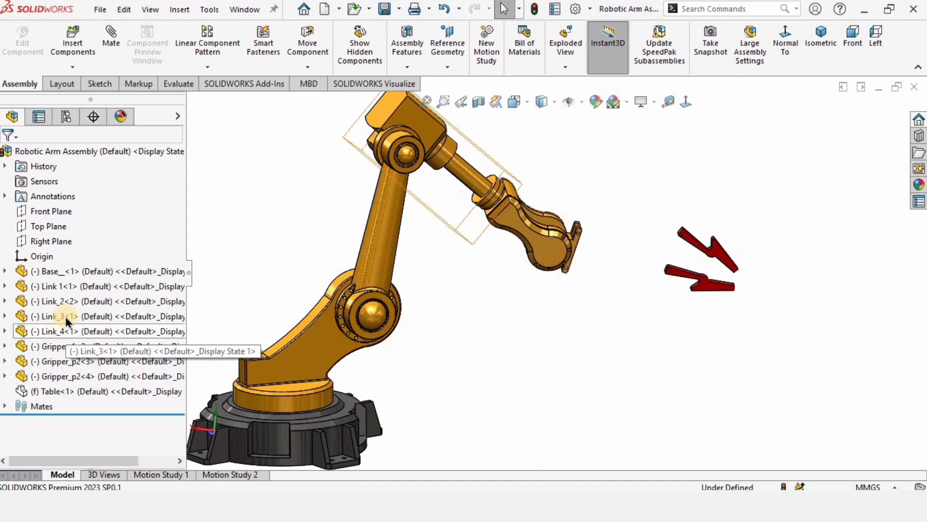
pyautogui.click(66, 117)
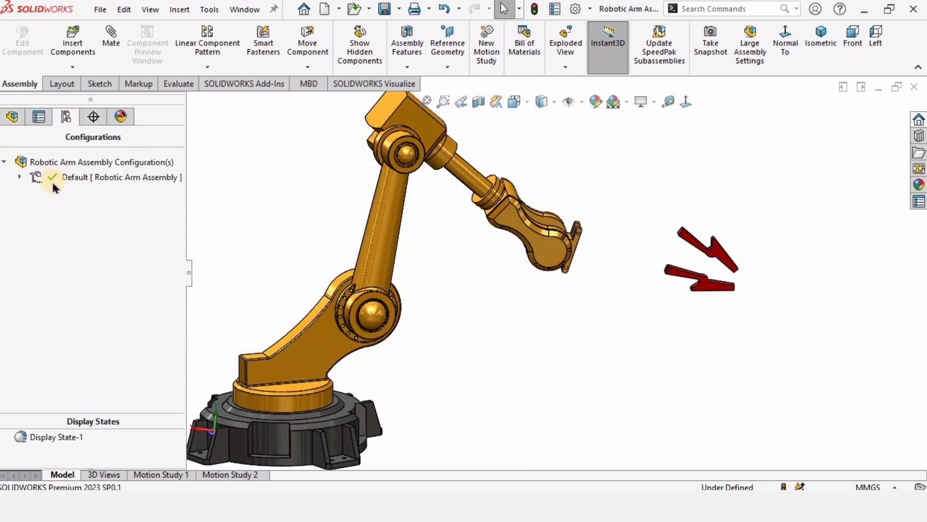
pyautogui.click(19, 178)
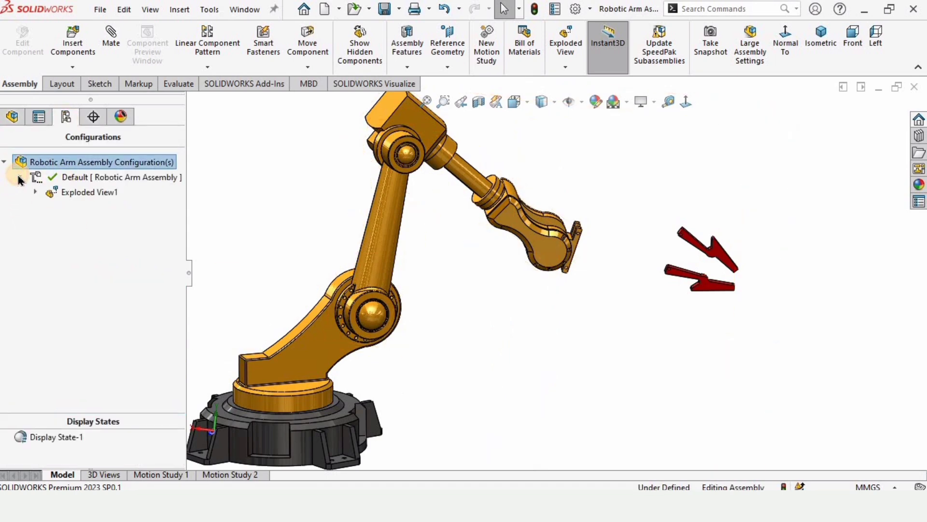
pyautogui.click(97, 193)
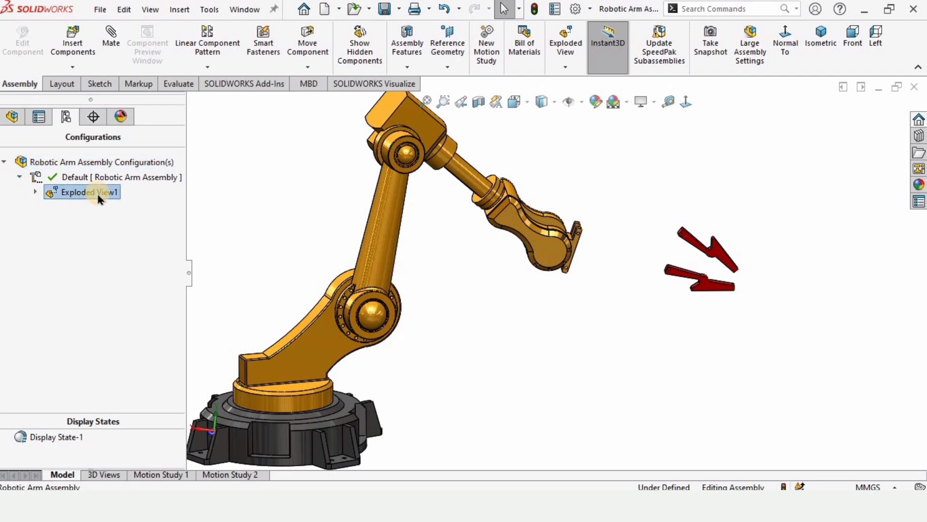
pyautogui.rightClick(96, 193)
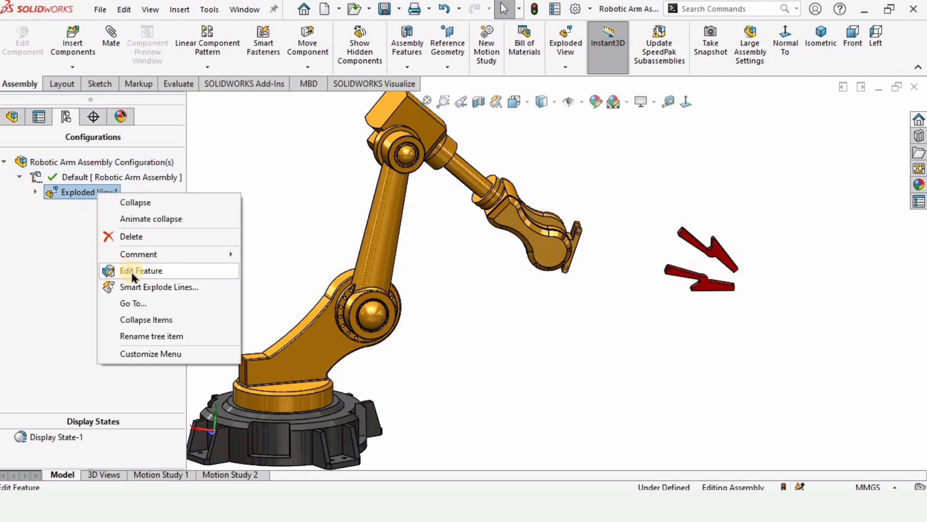
pyautogui.click(154, 272)
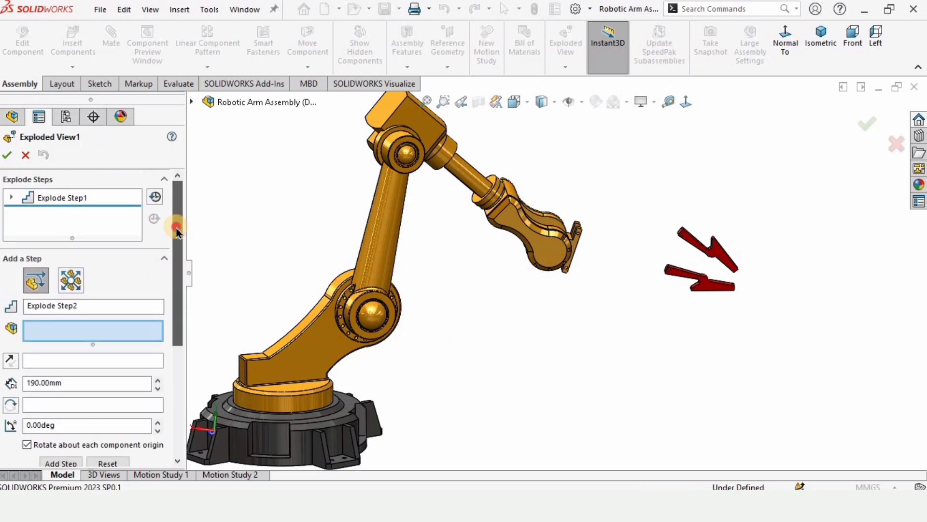
# Step: Explode Gripper_1<2> 113.87 mm along X as Explode Step2
pyautogui.scroll(-3, 531, 253)
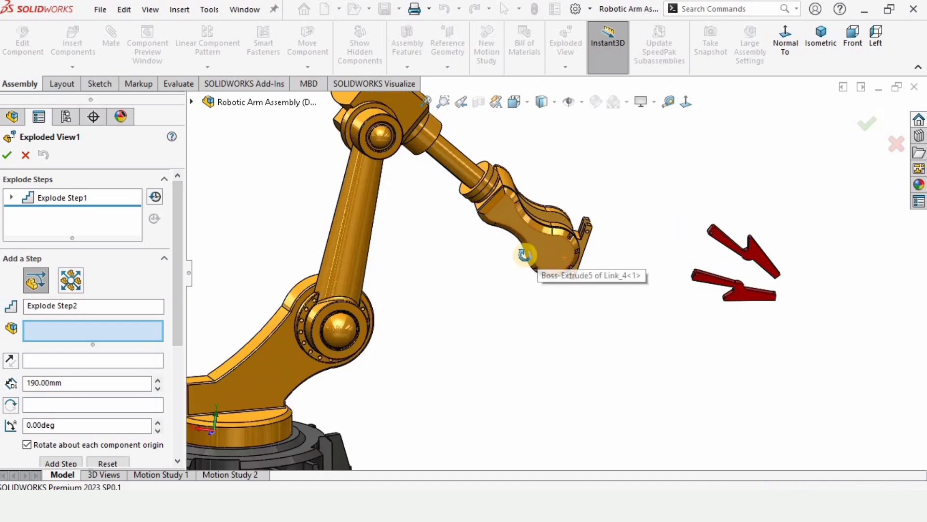
pyautogui.moveTo(524, 253); pyautogui.dragTo(487, 268, button='middle')
pyautogui.scroll(-3, 595, 221)
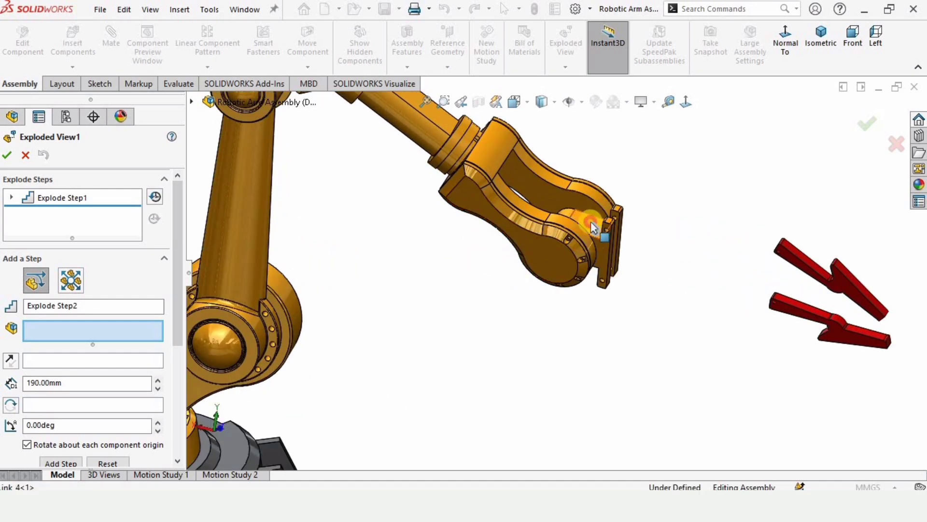
pyautogui.click(593, 227)
pyautogui.scroll(5, 564, 277)
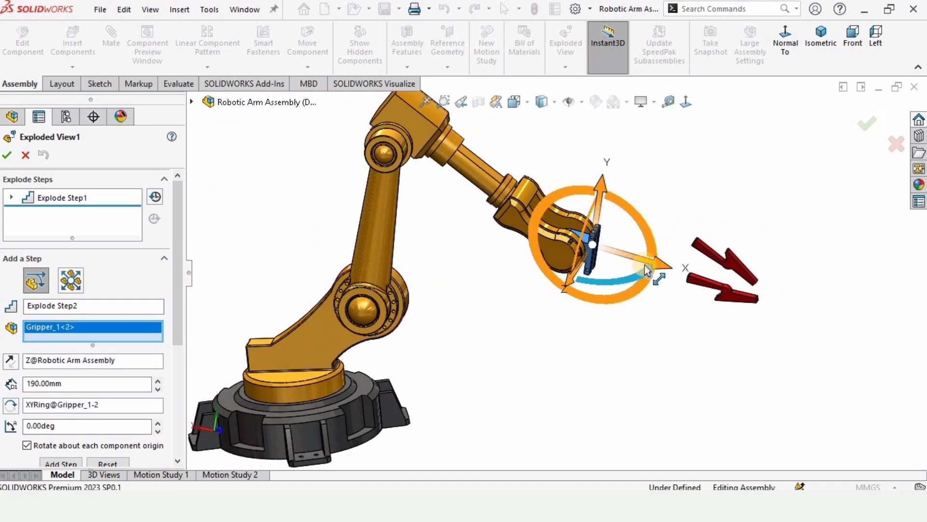
pyautogui.moveTo(645, 263); pyautogui.dragTo(704, 282)
pyautogui.click(370, 364)
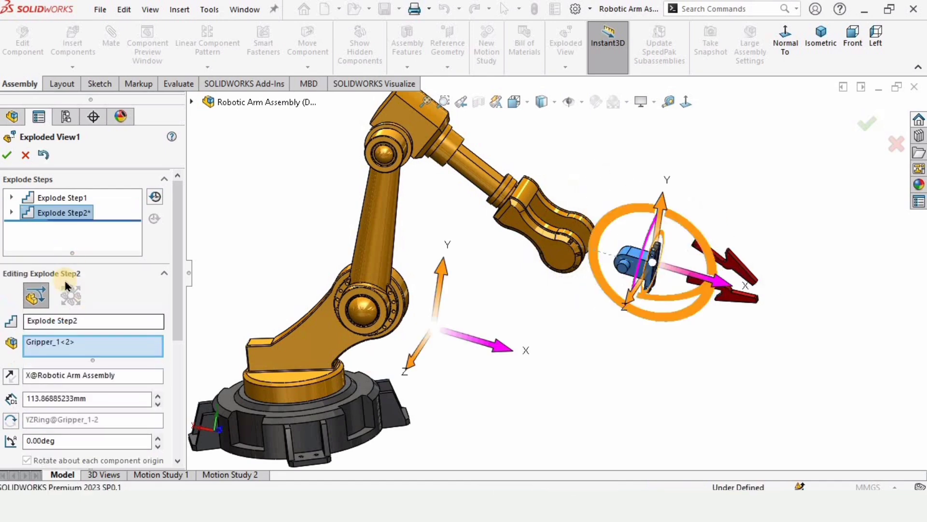
pyautogui.moveTo(177, 305); pyautogui.dragTo(175, 404)
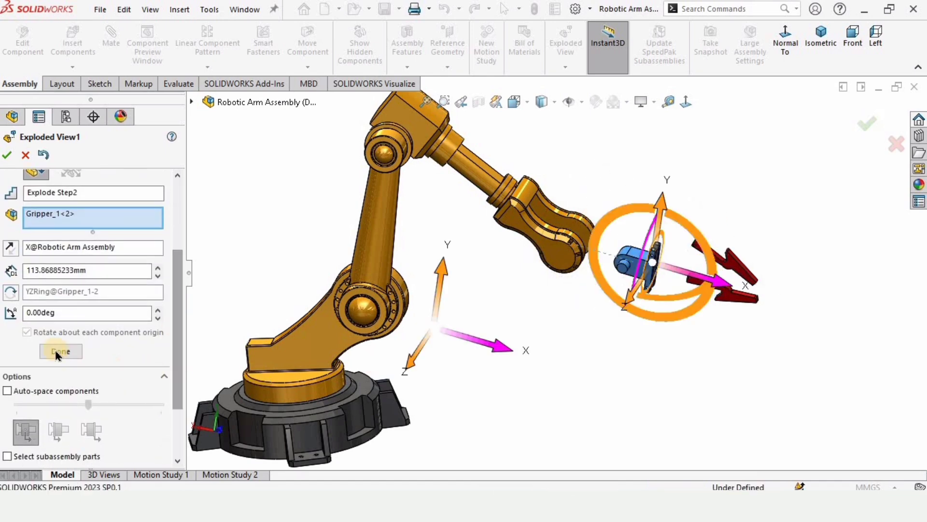
pyautogui.click(61, 351)
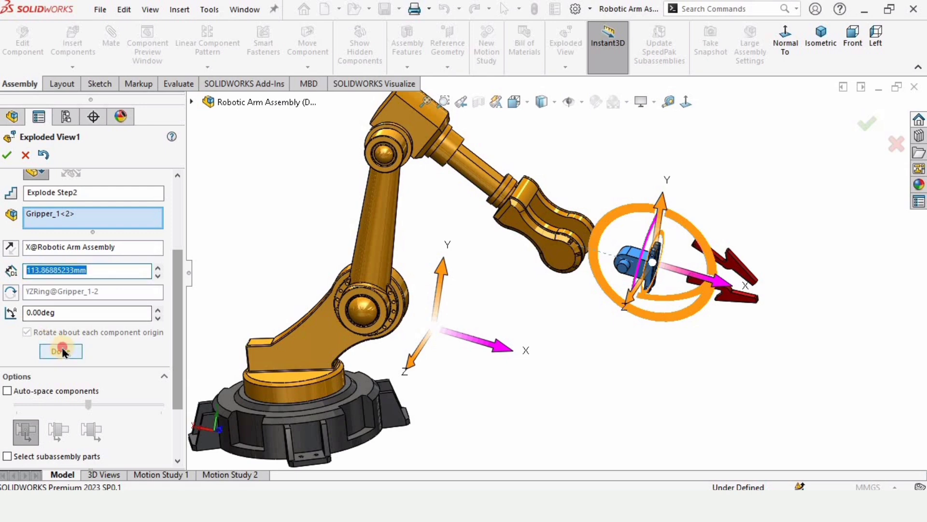
# Step: Explode Link_4 50.80 mm along Z as Explode Step3
pyautogui.click(552, 251)
pyautogui.moveTo(458, 155); pyautogui.dragTo(474, 177)
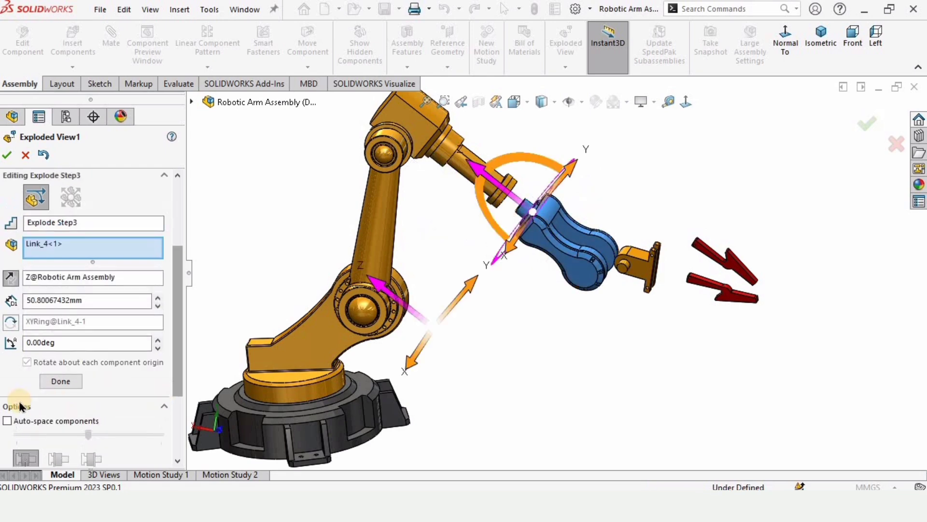
pyautogui.click(61, 381)
# Step: Explode Link_3 167.56 mm along Z as Explode Step4
pyautogui.scroll(-5, 499, 183)
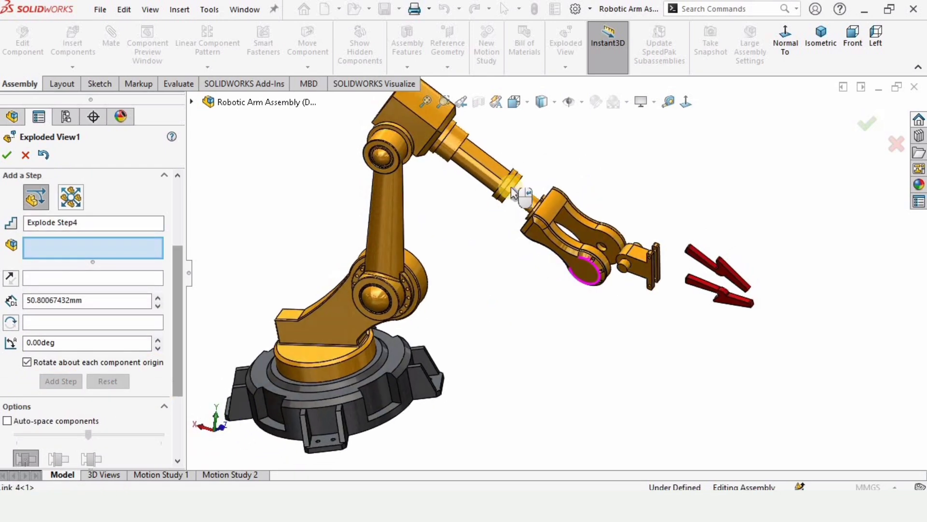
pyautogui.scroll(6, 503, 183)
pyautogui.moveTo(502, 183); pyautogui.dragTo(559, 200, button='middle')
pyautogui.scroll(-2, 555, 203)
pyautogui.click(574, 239)
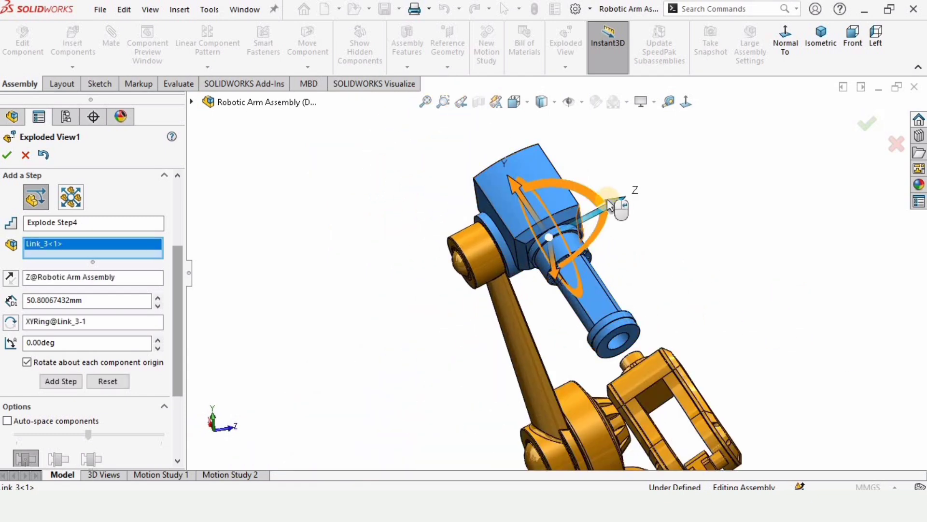
pyautogui.moveTo(613, 208); pyautogui.dragTo(736, 174)
pyautogui.scroll(5, 677, 261)
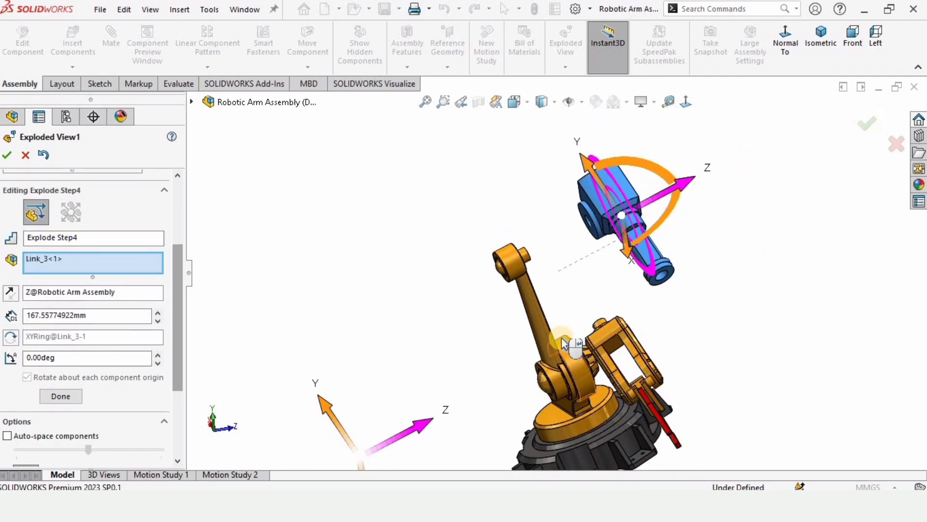
pyautogui.moveTo(588, 319); pyautogui.dragTo(591, 321, button='middle')
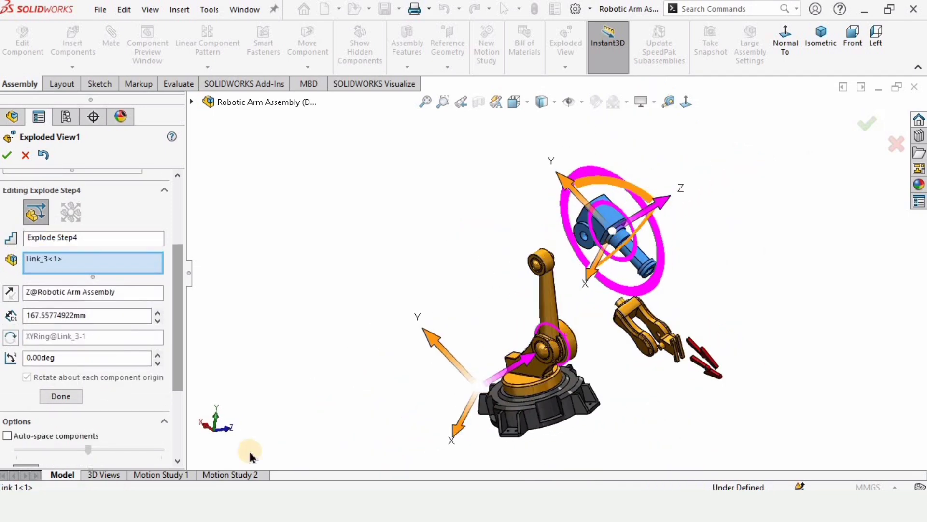
pyautogui.click(57, 400)
# Step: Explode Link_2<2> 205.50 mm along Y as Explode Step5
pyautogui.moveTo(550, 344); pyautogui.dragTo(522, 290, button='middle')
pyautogui.scroll(4, 522, 300)
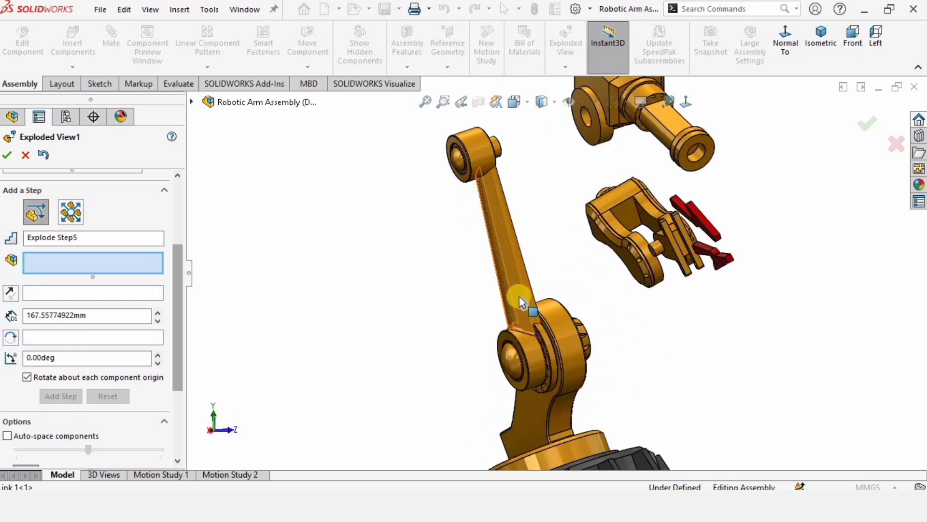
pyautogui.click(530, 356)
pyautogui.moveTo(468, 375); pyautogui.dragTo(341, 402)
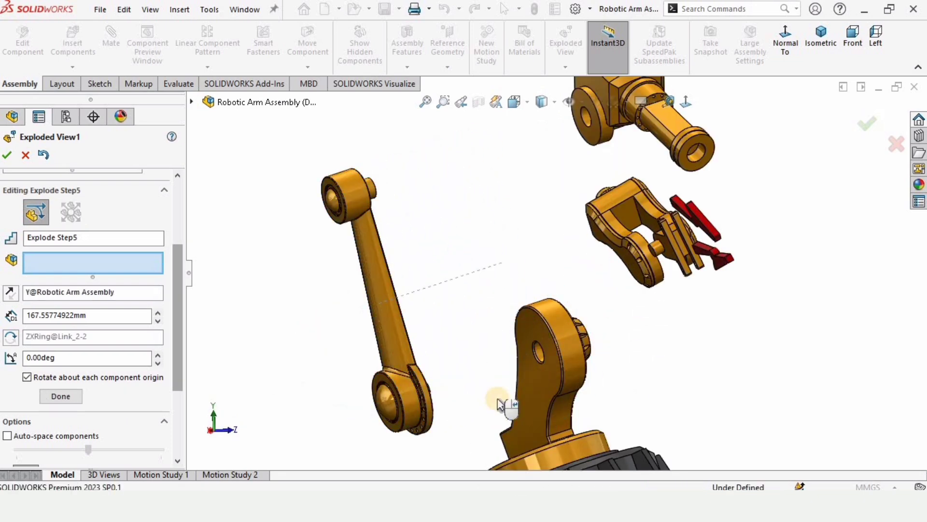
pyautogui.moveTo(496, 400); pyautogui.dragTo(476, 386, button='middle')
pyautogui.click(476, 386)
pyautogui.moveTo(554, 384); pyautogui.dragTo(512, 381, button='middle')
pyautogui.click(52, 414)
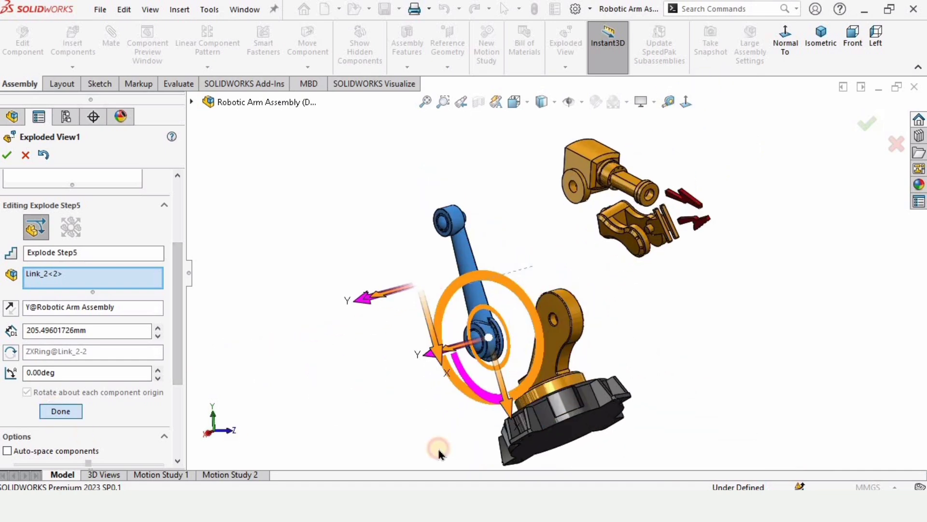
# Step: Lift Link 1<1> 171.74 mm along Y for Explode Step6
pyautogui.moveTo(439, 447); pyautogui.dragTo(562, 366, button='middle')
pyautogui.click(568, 317)
pyautogui.moveTo(569, 318)
pyautogui.mouseDown(button='middle')
pyautogui.moveTo(627, 311)
pyautogui.moveTo(652, 347)
pyautogui.moveTo(583, 313)
pyautogui.mouseUp(button='middle')
pyautogui.moveTo(583, 313); pyautogui.dragTo(585, 215)
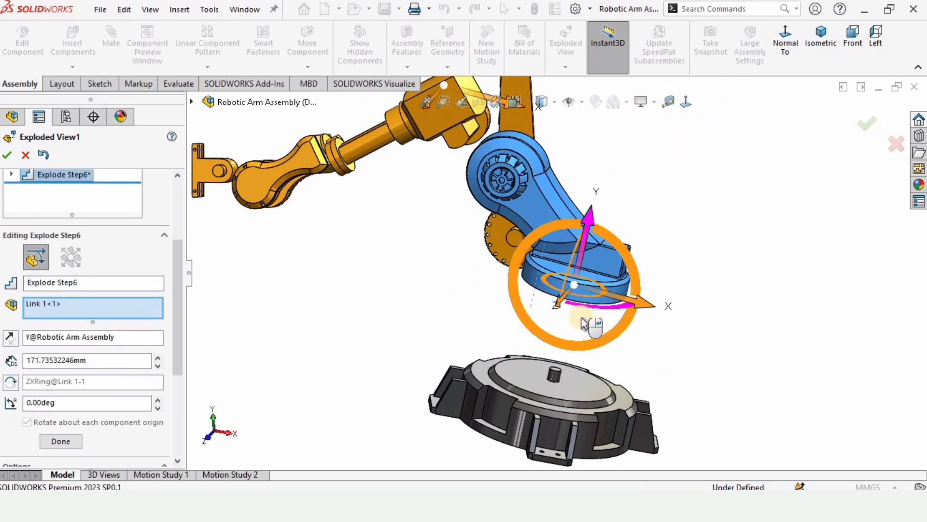
pyautogui.moveTo(565, 343); pyautogui.dragTo(616, 312, button='middle')
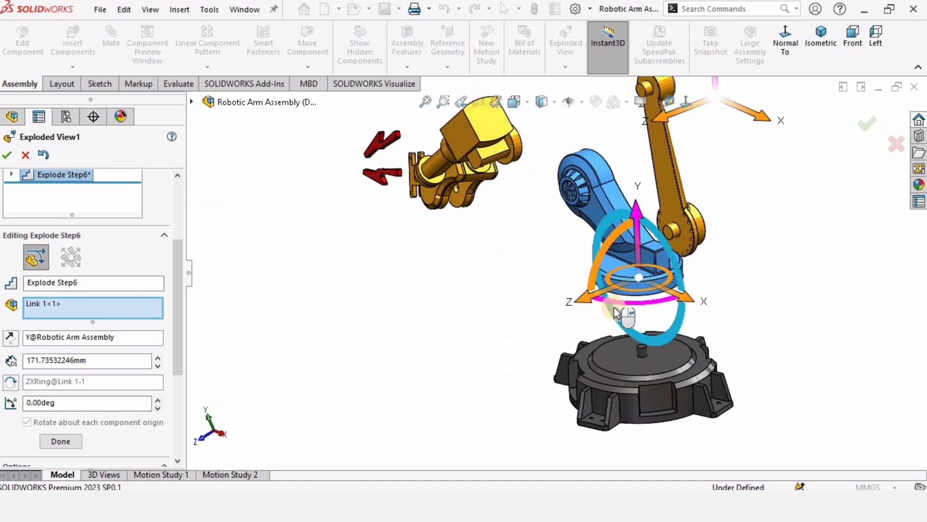
# Step: Undo Link 1's move, clear the selected components, and lift Link 1<1> along Y again
pyautogui.click(40, 154)
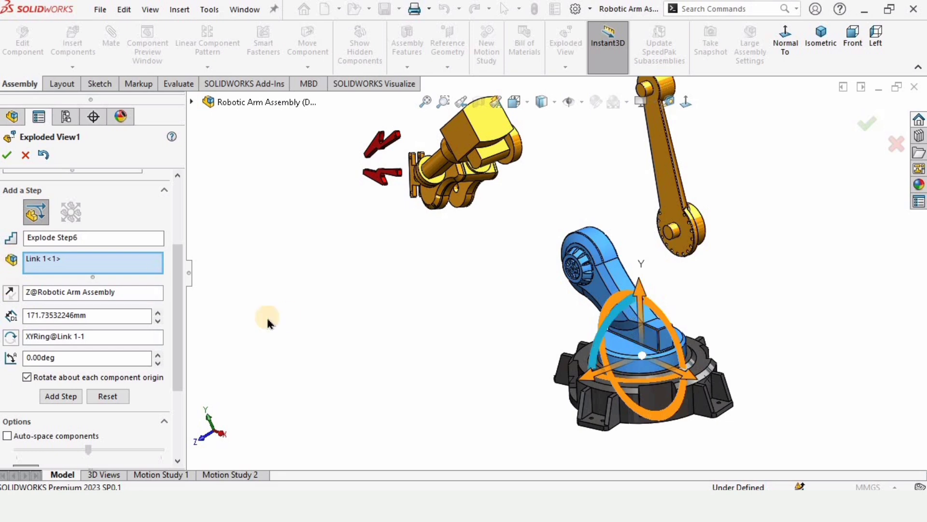
pyautogui.click(110, 261)
pyautogui.click(748, 411)
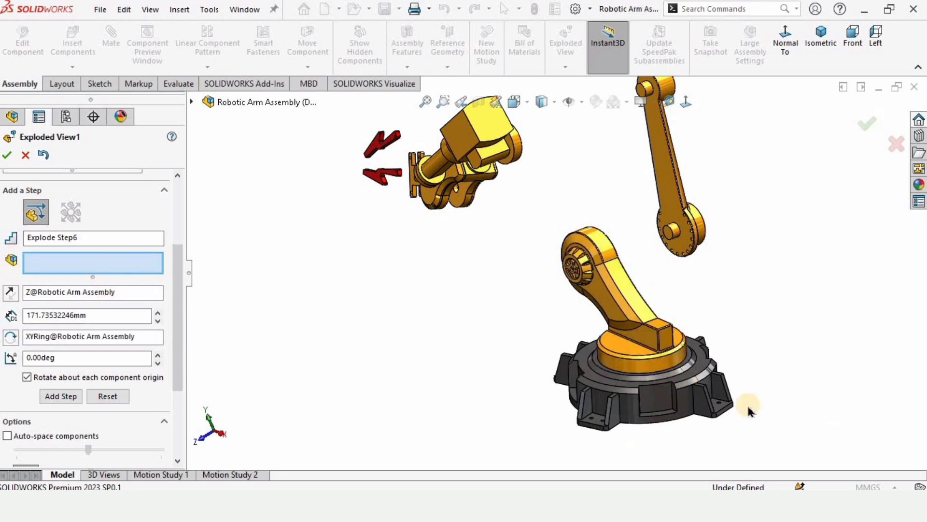
pyautogui.click(641, 403)
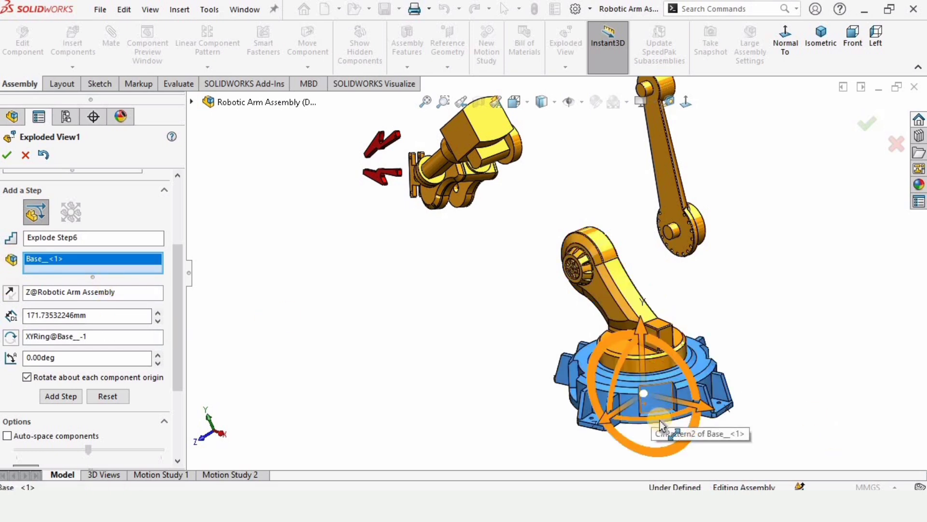
pyautogui.press('Delete')
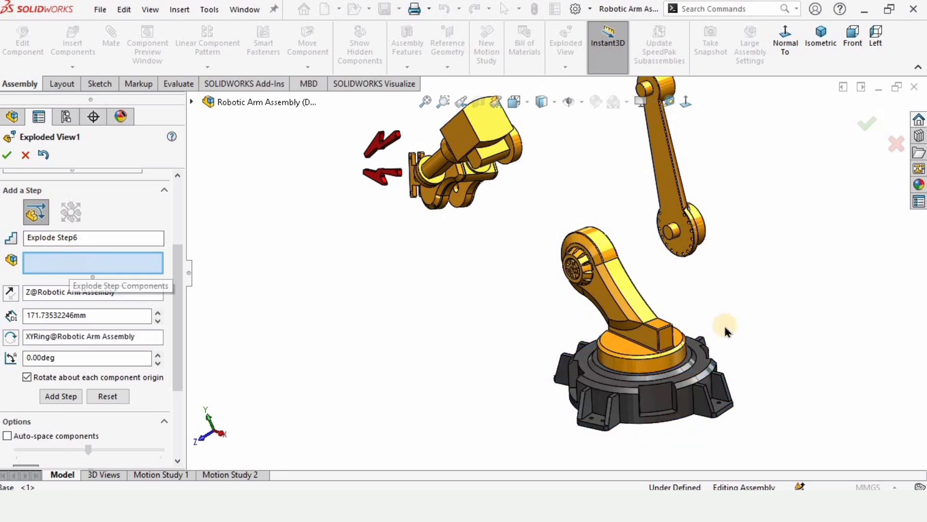
pyautogui.click(636, 307)
pyautogui.moveTo(646, 287); pyautogui.dragTo(645, 203)
# Step: Commit Step6, then drop Base_<1> 128.21 mm along Y as Explode Step7
pyautogui.click(71, 412)
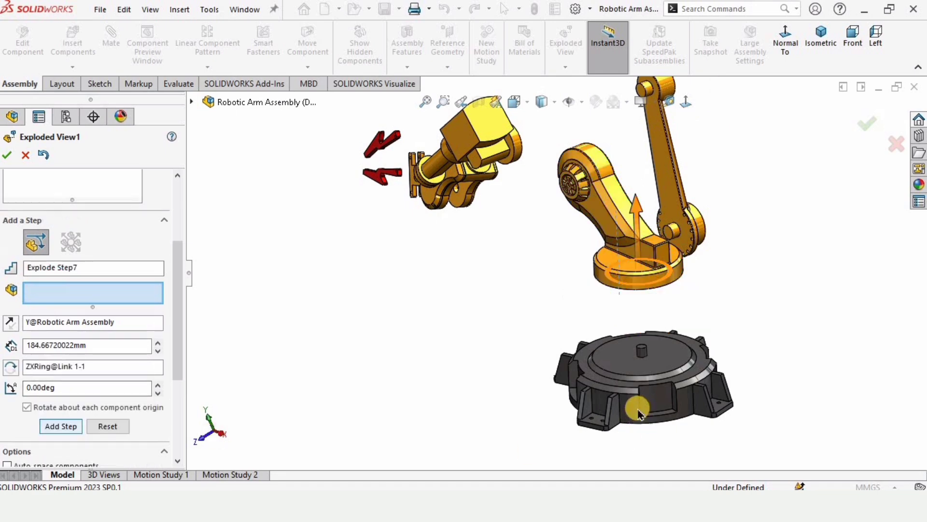
pyautogui.scroll(3, 613, 348)
pyautogui.click(612, 349)
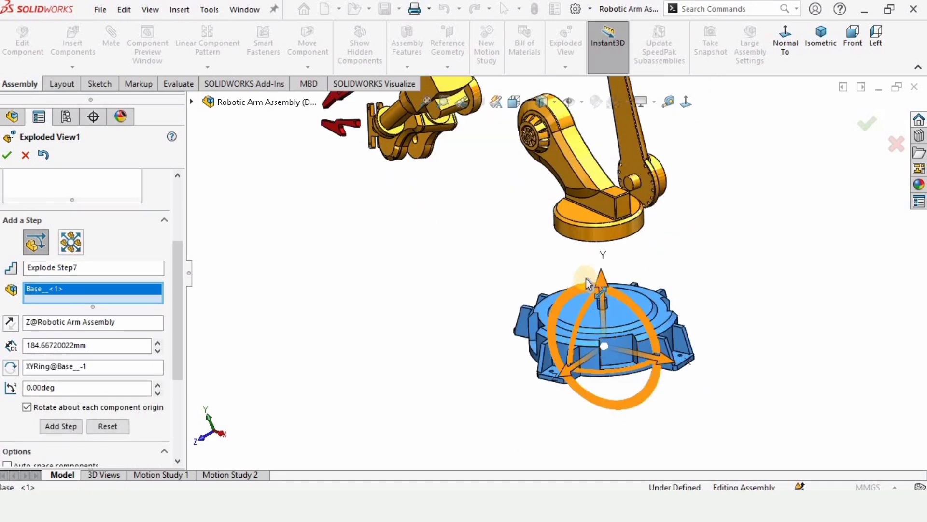
pyautogui.moveTo(600, 273); pyautogui.dragTo(604, 331)
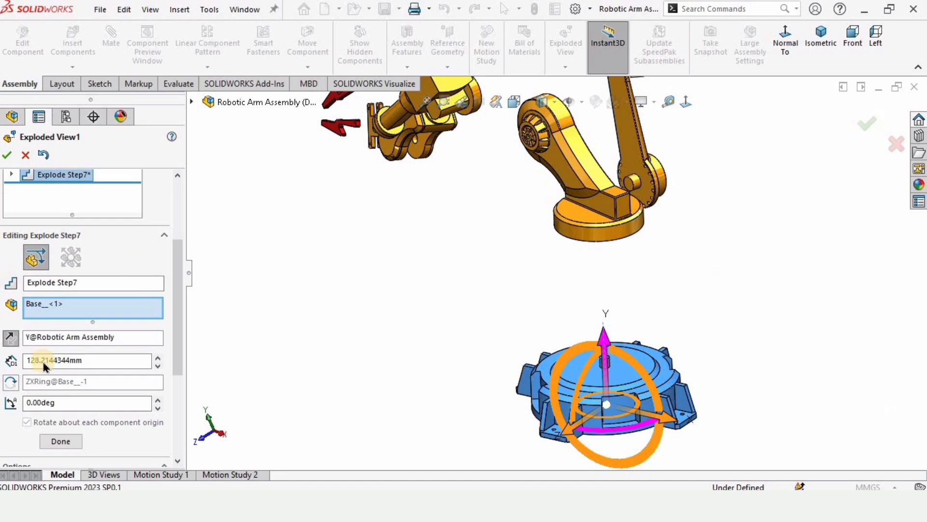
pyautogui.click(60, 441)
# Step: Inspect the exploded robot and close Exploded View1 with OK
pyautogui.scroll(2, 527, 244)
pyautogui.moveTo(527, 244); pyautogui.dragTo(558, 293, button='middle')
pyautogui.moveTo(539, 343); pyautogui.dragTo(612, 332, button='middle')
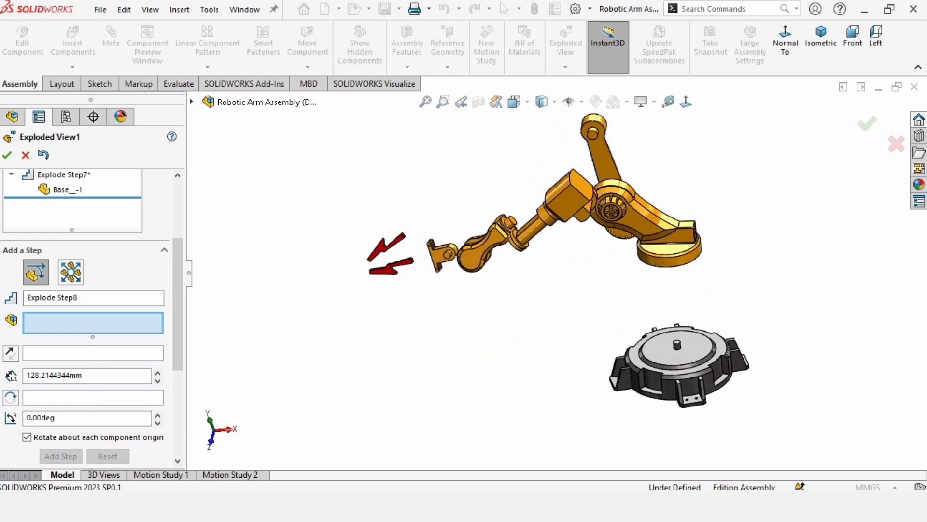
pyautogui.click(5, 157)
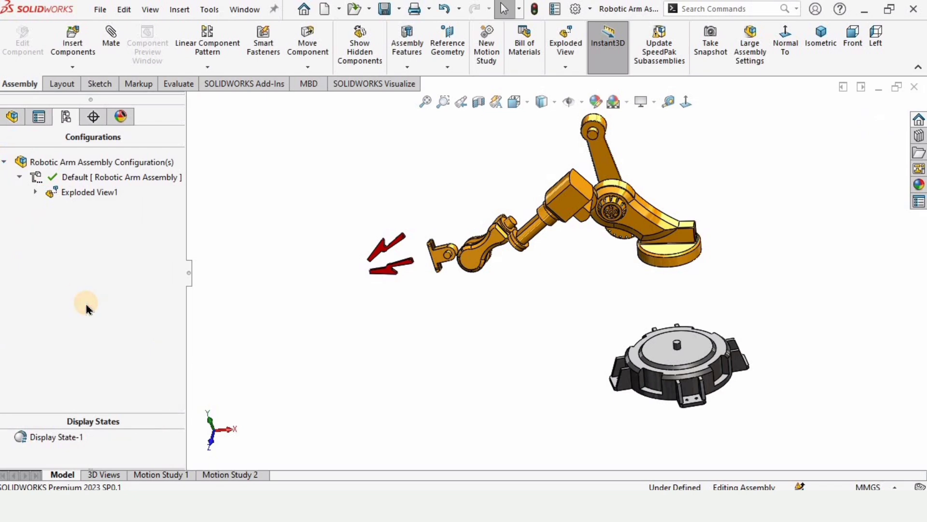
# Step: Expand Default in the ConfigurationManager and collapse Exploded View1 to reassemble the arm
pyautogui.click(13, 120)
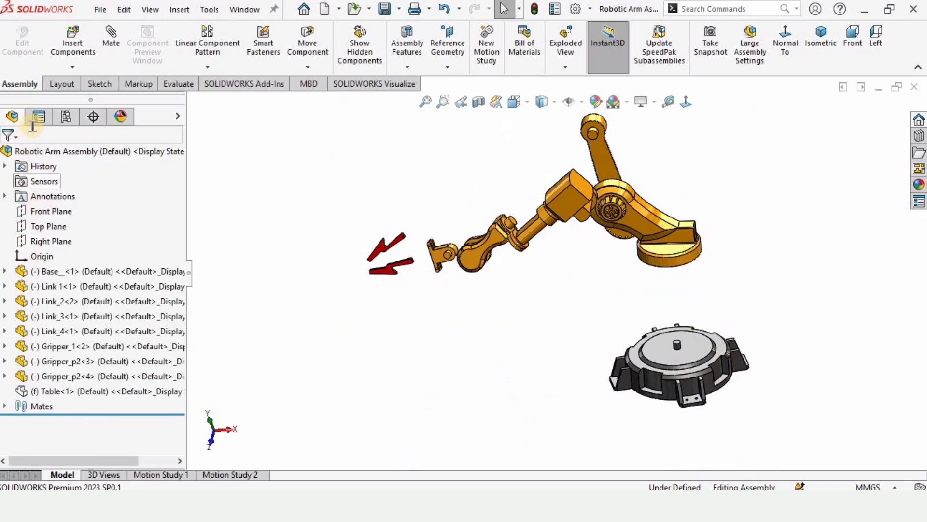
pyautogui.click(67, 117)
pyautogui.click(19, 178)
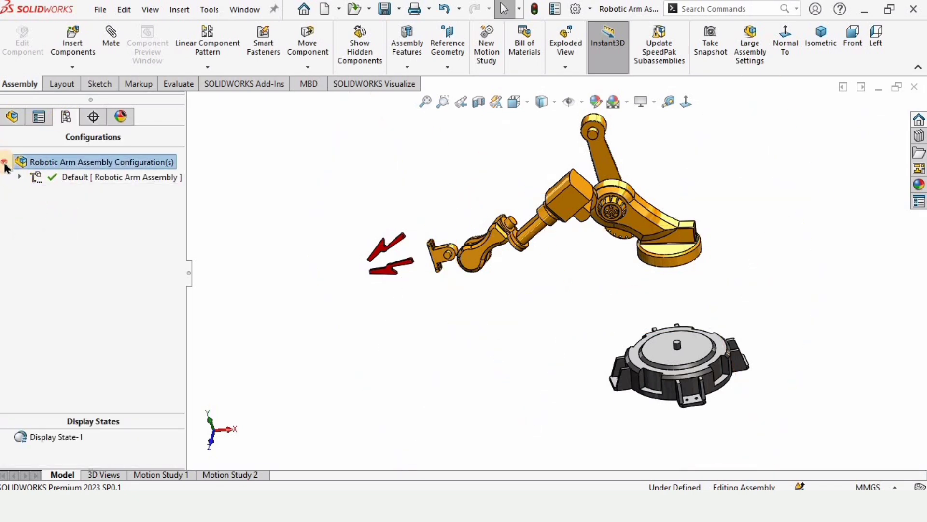
pyautogui.click(4, 161)
pyautogui.click(39, 118)
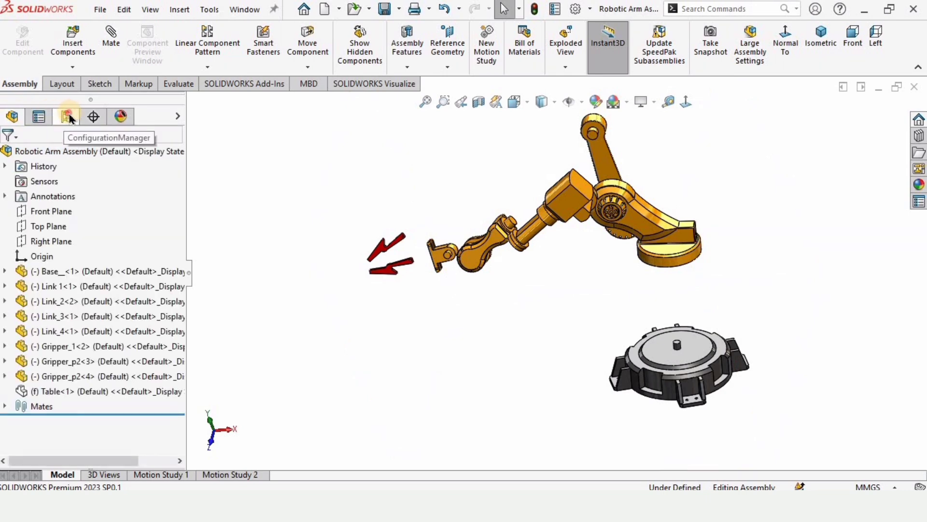
pyautogui.click(68, 117)
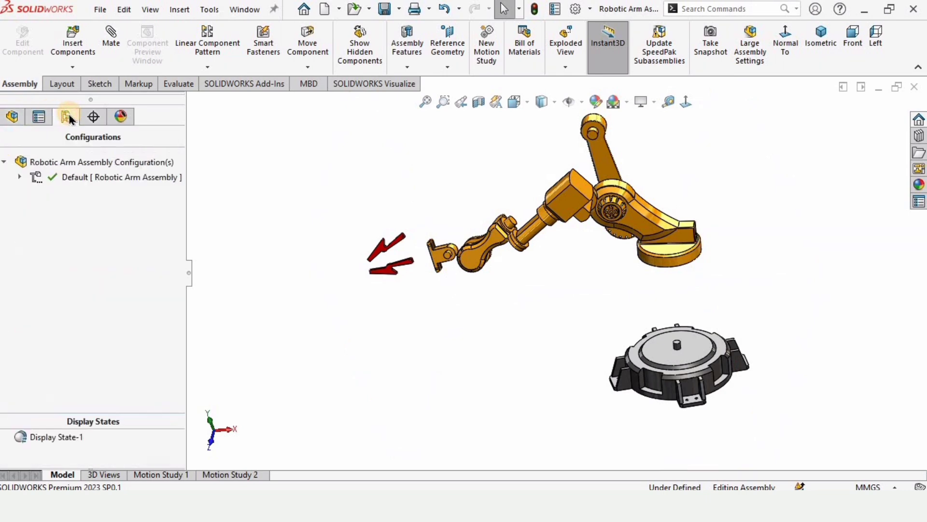
pyautogui.click(4, 162)
pyautogui.click(20, 177)
pyautogui.click(72, 191)
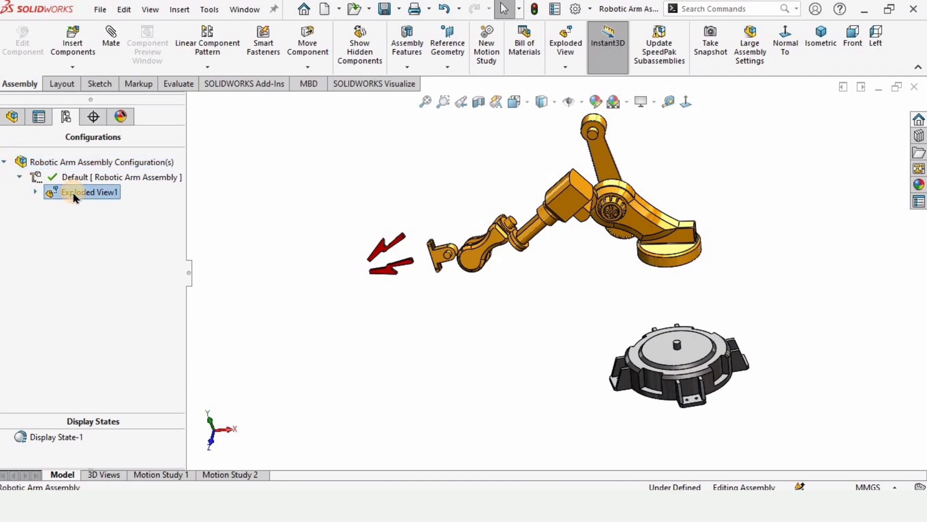
pyautogui.rightClick(73, 193)
pyautogui.click(105, 205)
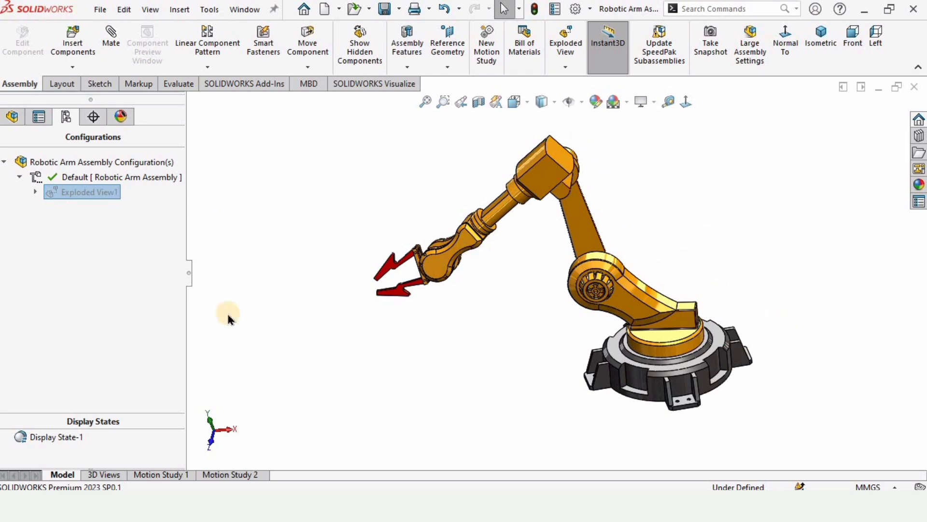
# Step: Toggle Exploded View1 to Explode and back to Collapse, then run Animate explode
pyautogui.rightClick(83, 193)
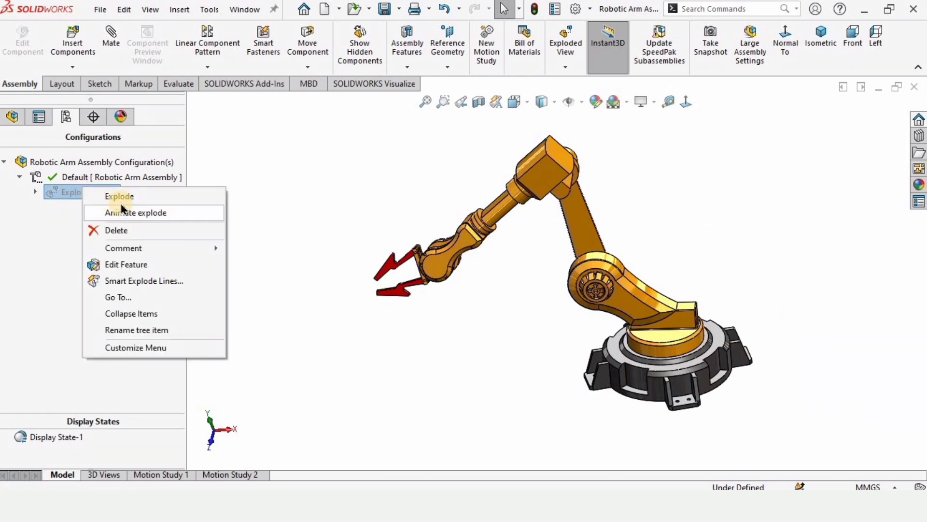
pyautogui.click(105, 197)
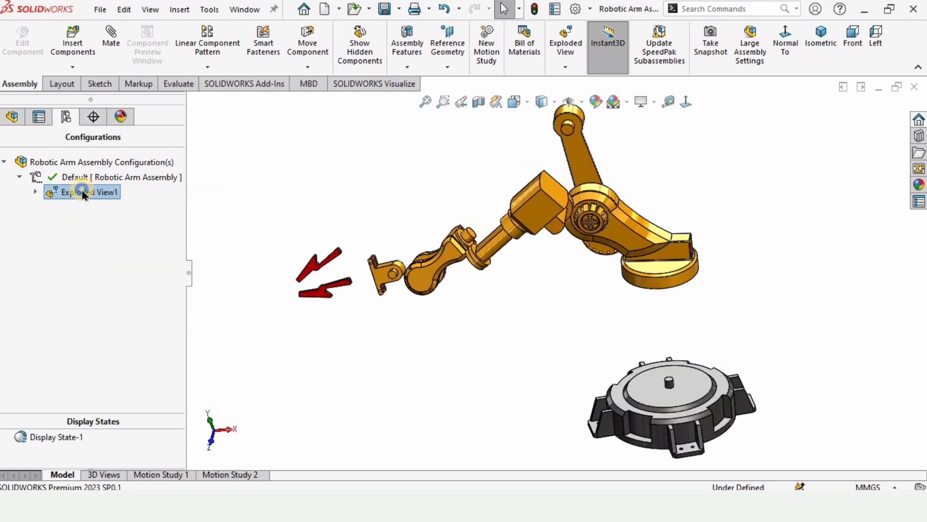
pyautogui.rightClick(83, 192)
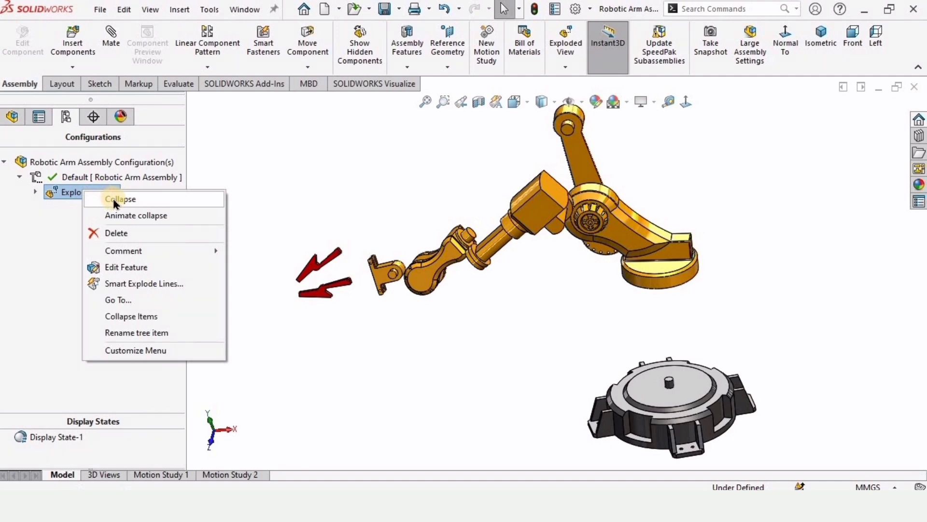
pyautogui.click(113, 198)
pyautogui.rightClick(102, 201)
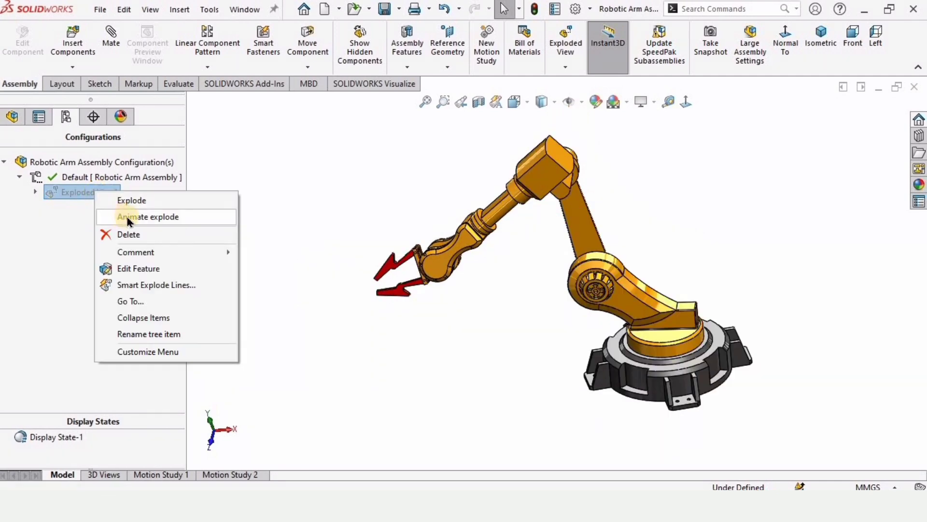
pyautogui.click(154, 217)
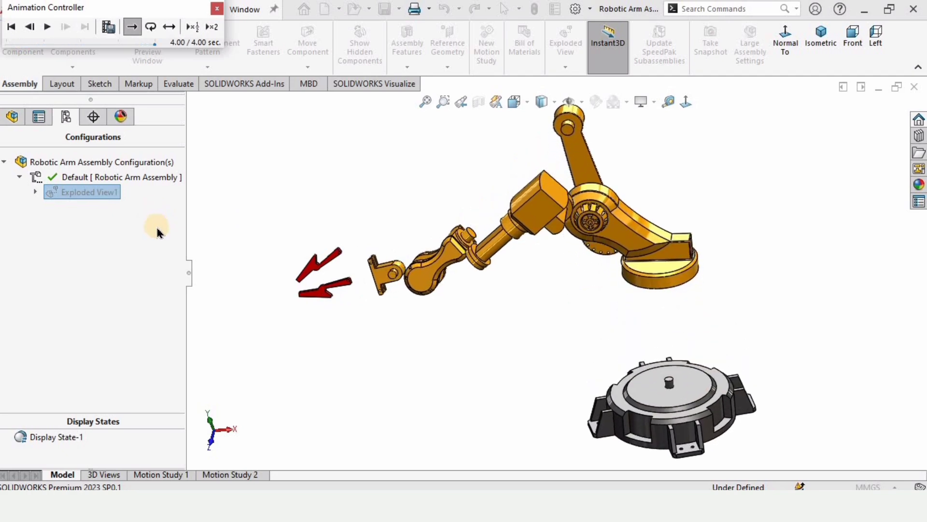
# Step: Replay the Exploded View1 animation, step it back to 0.00 sec, and close its controller
pyautogui.click(745, 338)
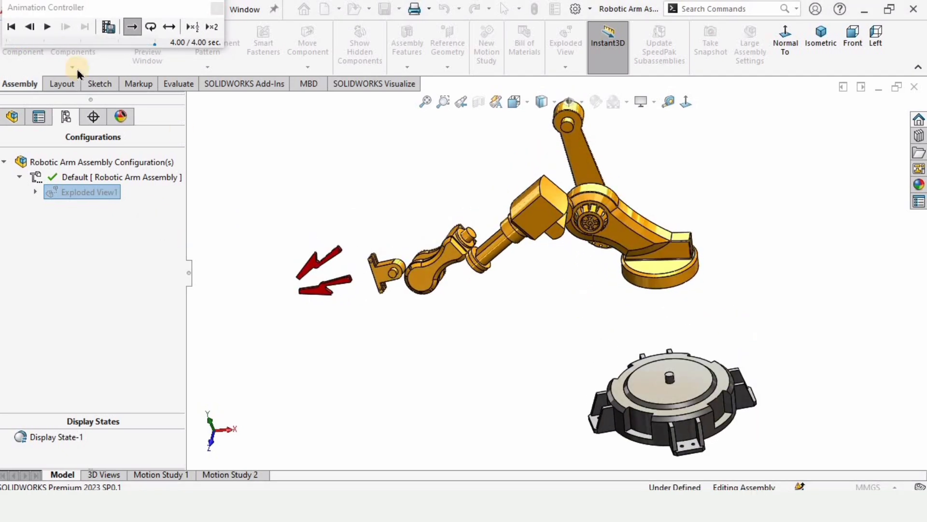
pyautogui.click(49, 28)
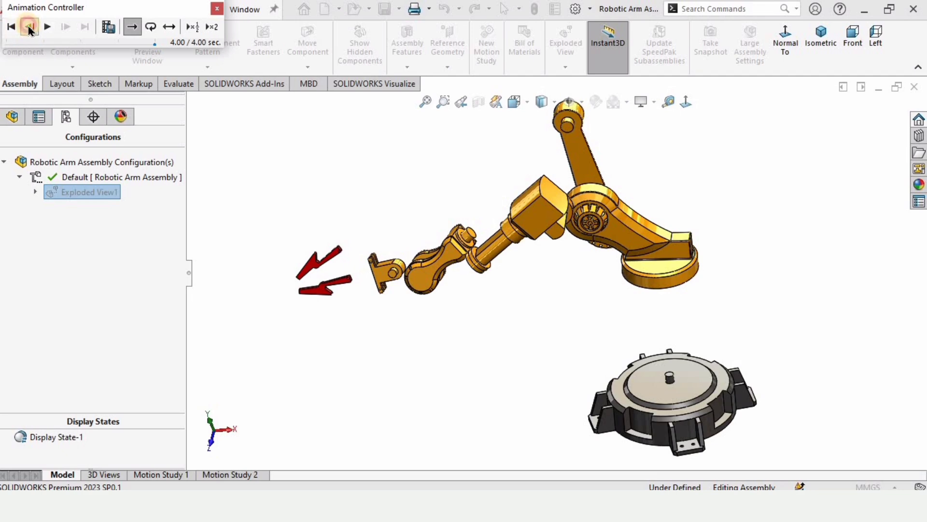
pyautogui.click(30, 28)
pyautogui.click(30, 27)
pyautogui.click(30, 27)
pyautogui.click(30, 27)
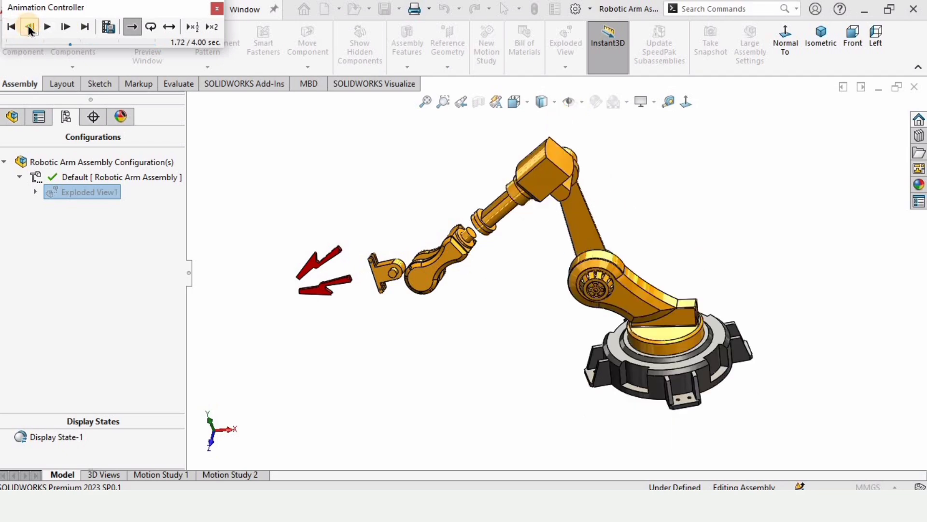
pyautogui.click(30, 27)
pyautogui.click(30, 27)
pyautogui.click(31, 28)
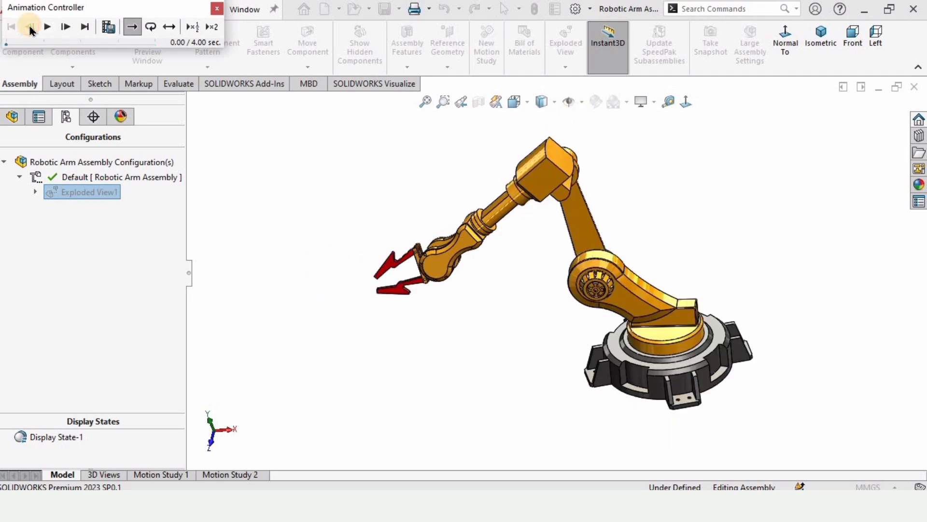
pyautogui.click(215, 8)
# Step: Collapse Exploded View1, narrow the design tree, and show Motion Study 2's expanded timeline
pyautogui.rightClick(87, 192)
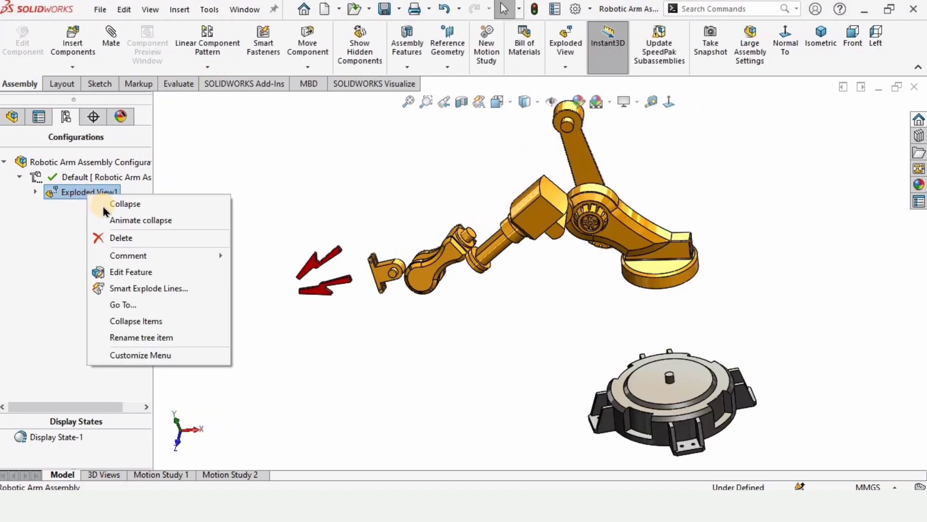
pyautogui.click(123, 204)
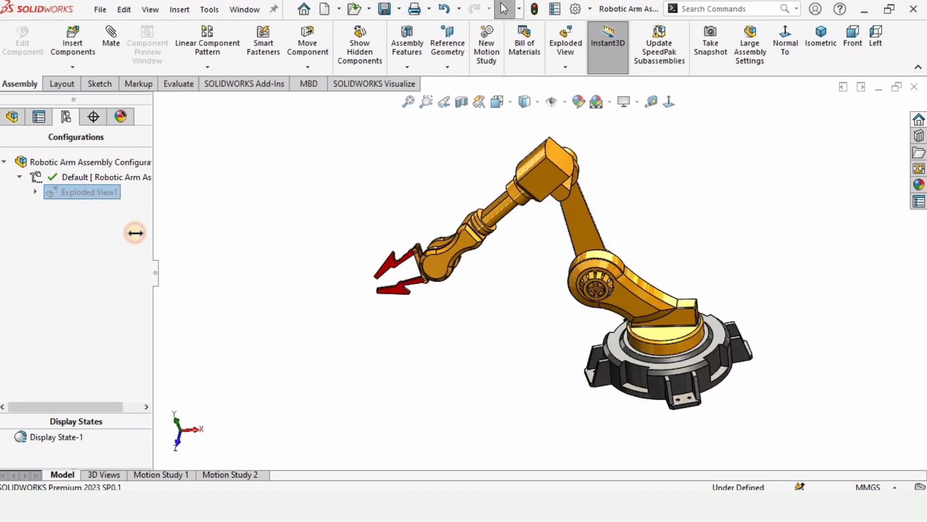
pyautogui.moveTo(135, 234); pyautogui.dragTo(130, 233)
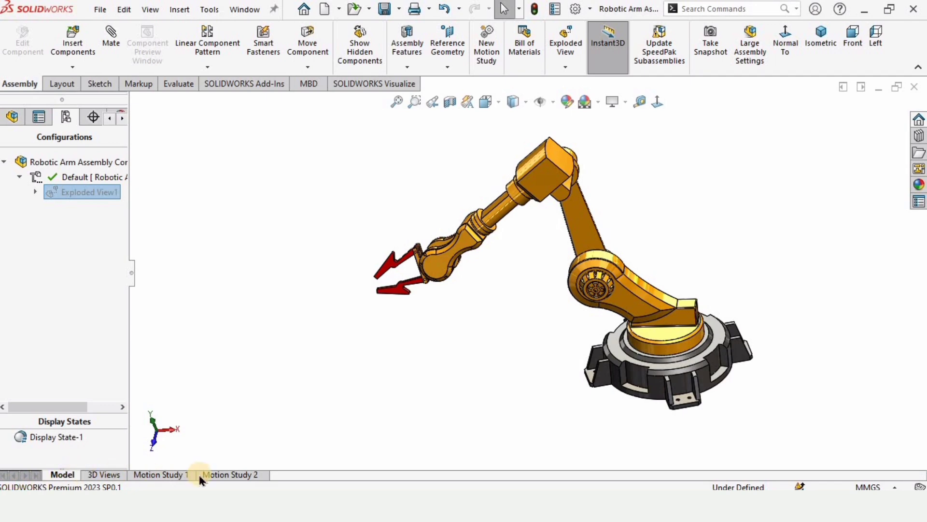
pyautogui.click(234, 475)
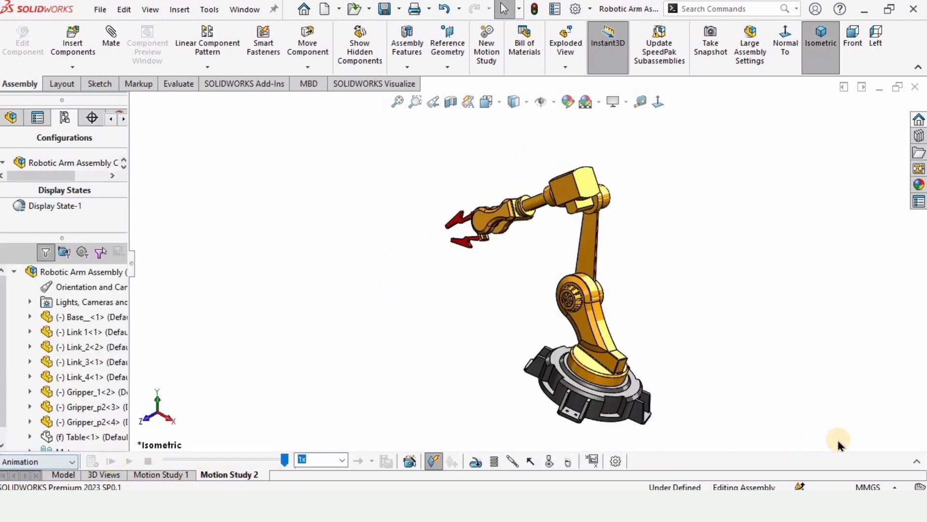
pyautogui.click(914, 462)
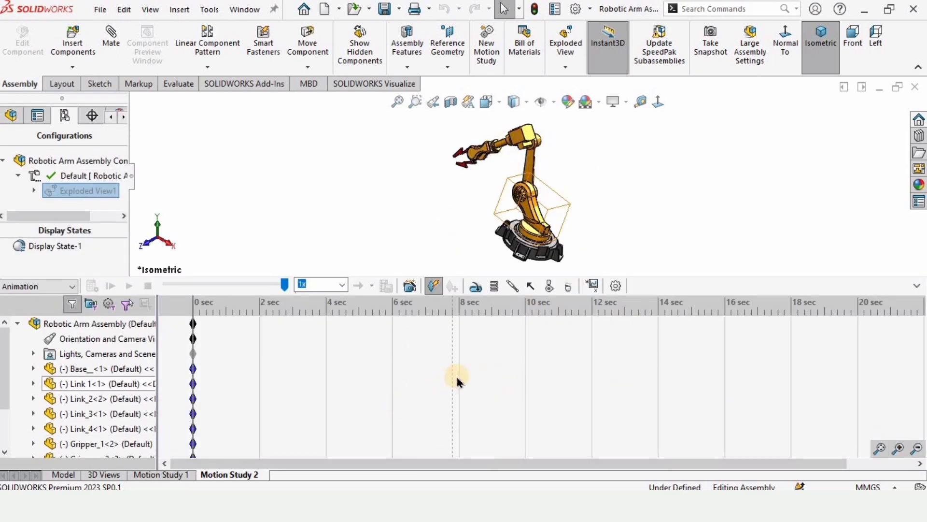
# Step: Add an Animation Wizard Explode animation with a 5-second duration starting at 1 second
pyautogui.click(406, 286)
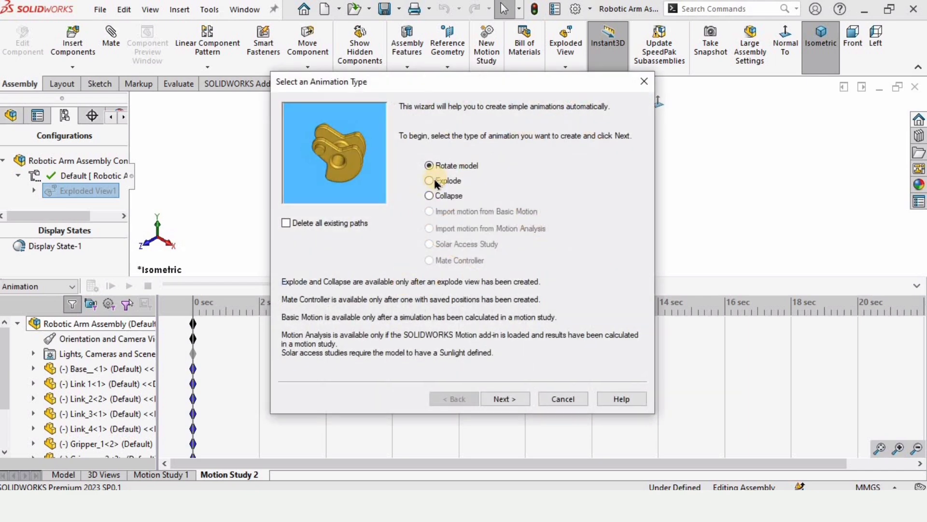
pyautogui.click(431, 182)
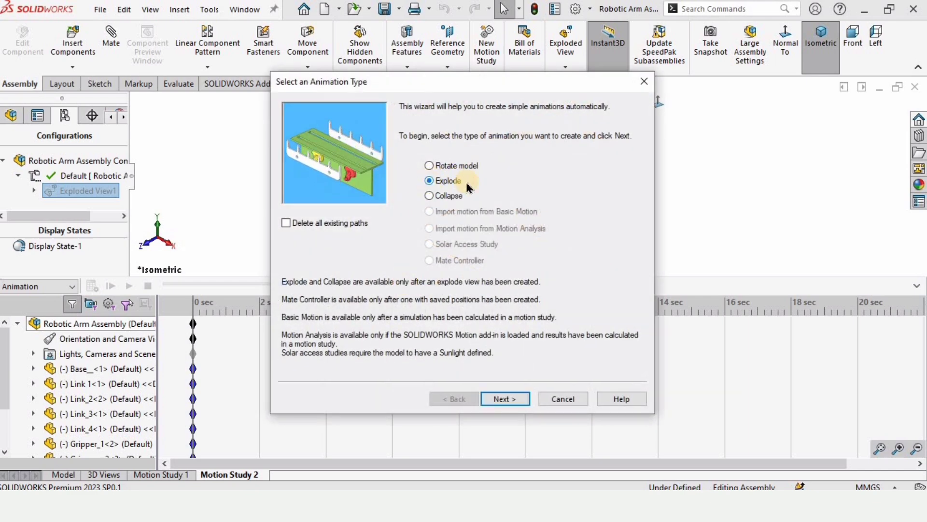
pyautogui.click(497, 399)
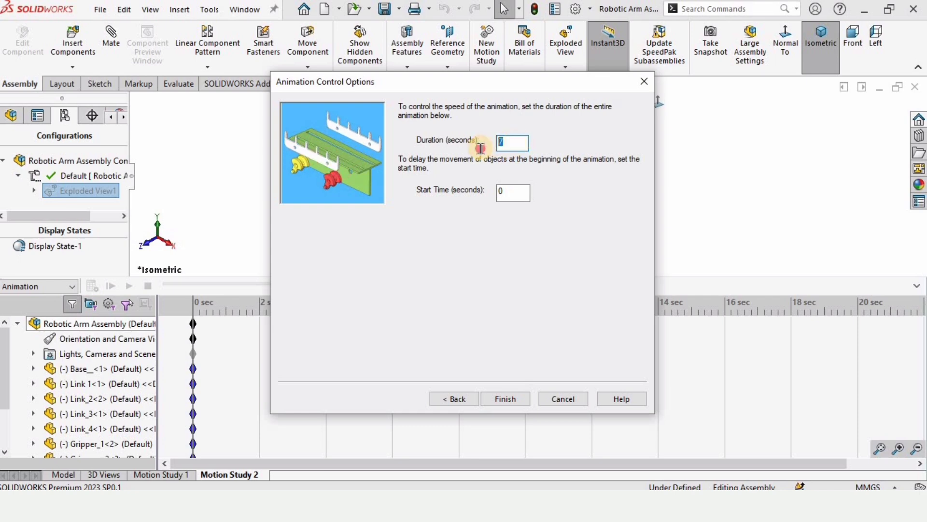
pyautogui.write('5')
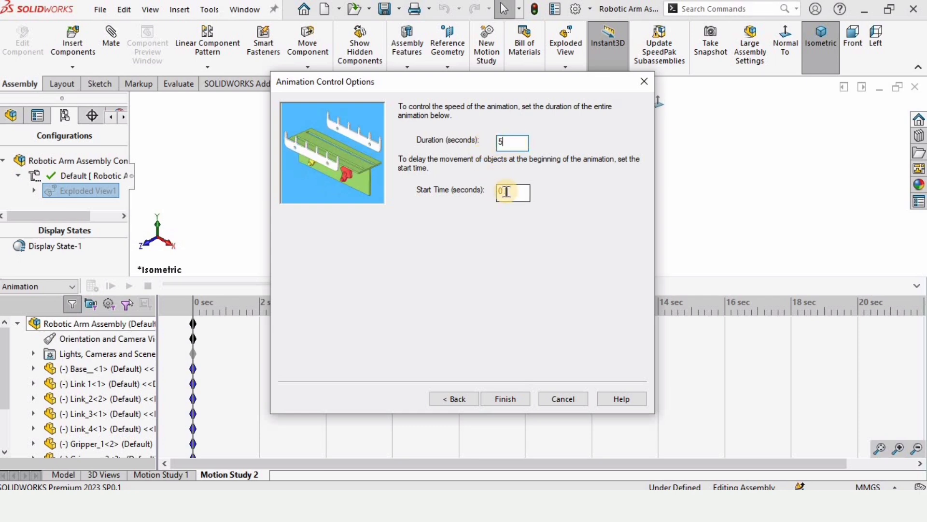
pyautogui.press('BackSpace')
pyautogui.write('1')
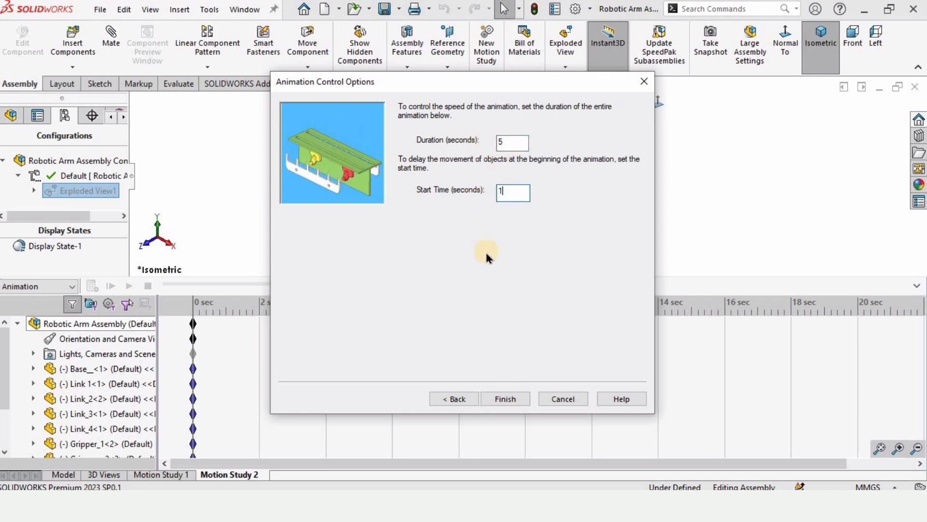
pyautogui.click(501, 401)
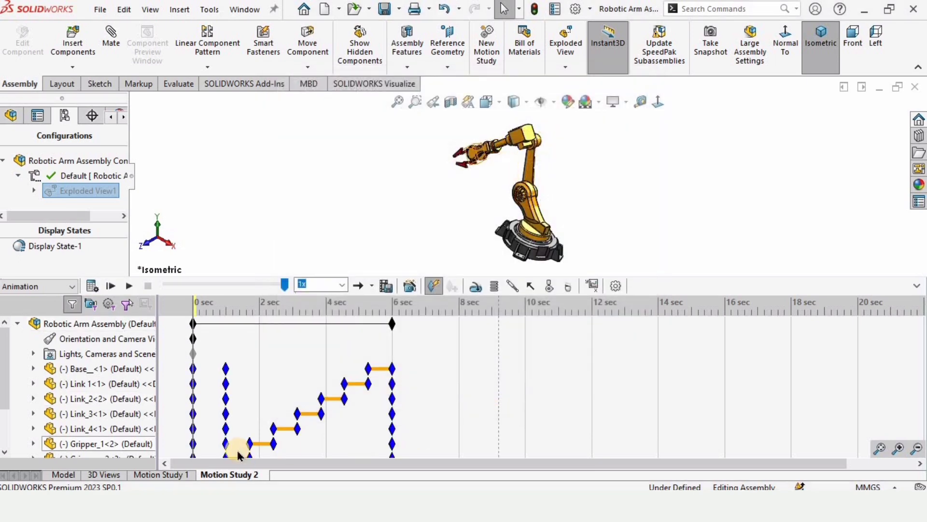
pyautogui.click(194, 358)
pyautogui.scroll(-1, 197, 364)
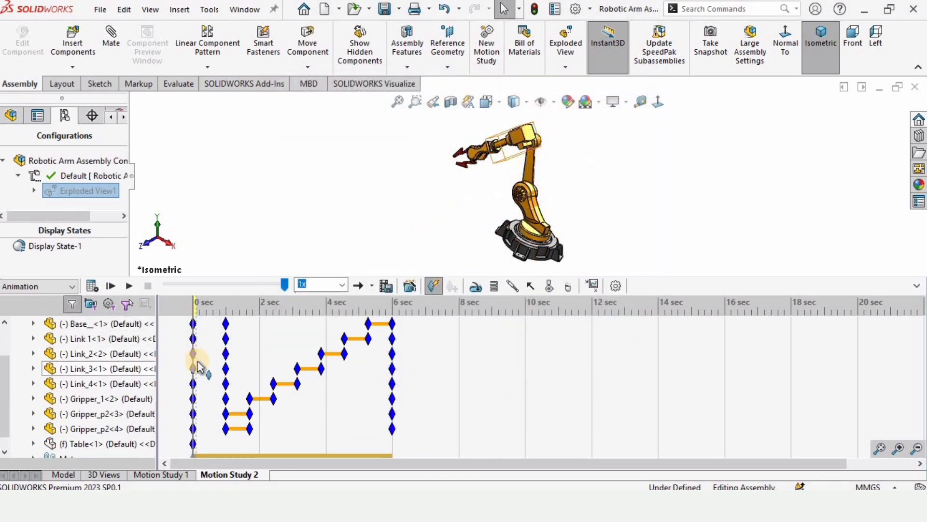
pyautogui.moveTo(226, 312); pyautogui.dragTo(349, 360)
pyautogui.click(211, 431)
pyautogui.click(390, 309)
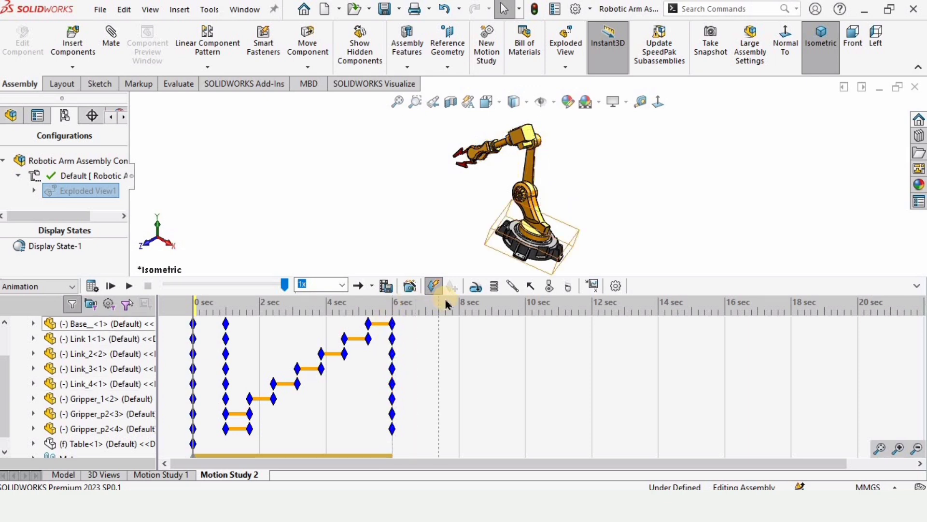
pyautogui.click(545, 386)
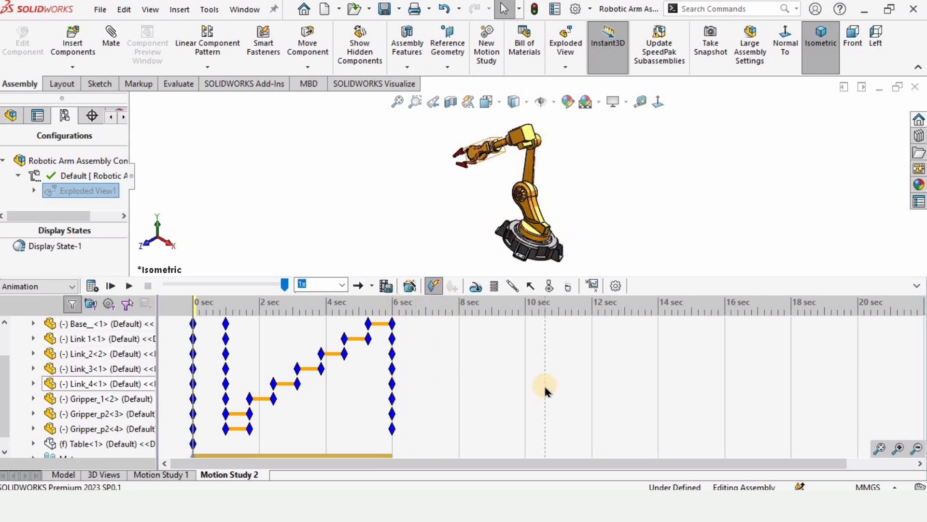
pyautogui.click(421, 283)
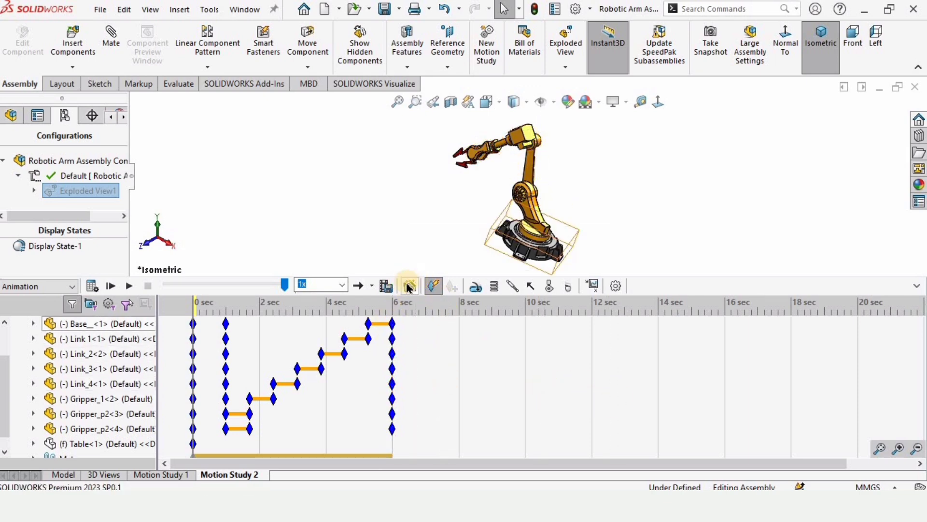
# Step: Add an Animation Wizard Collapse animation lasting 5 seconds, starting at 7 seconds
pyautogui.click(407, 287)
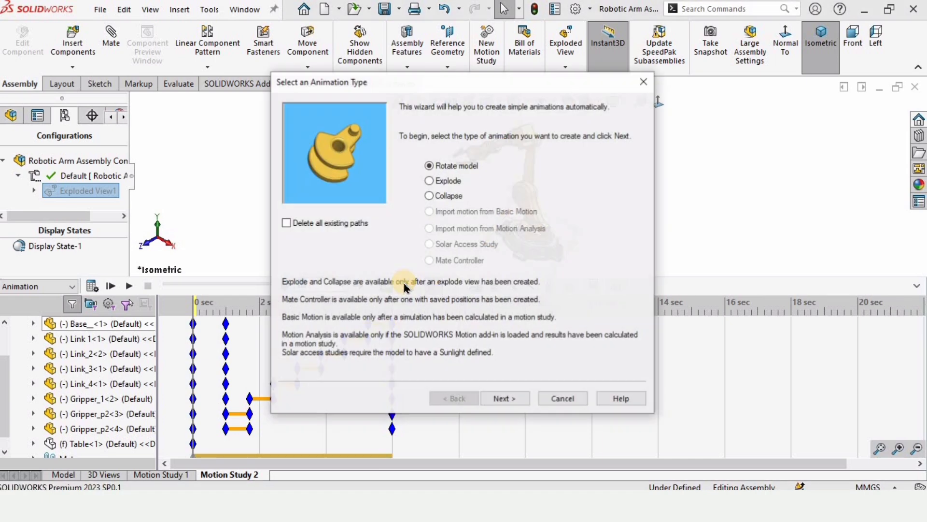
pyautogui.click(444, 196)
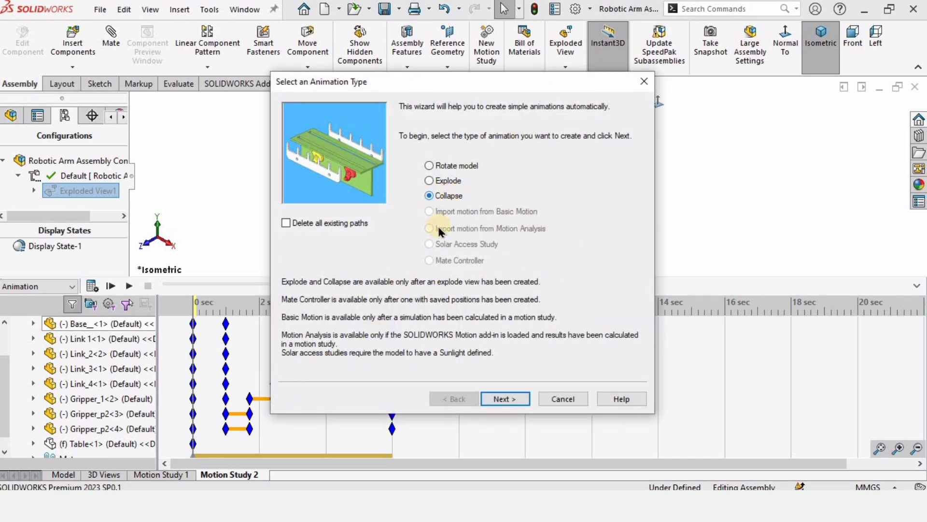
pyautogui.click(488, 398)
pyautogui.moveTo(407, 83); pyautogui.dragTo(598, 101)
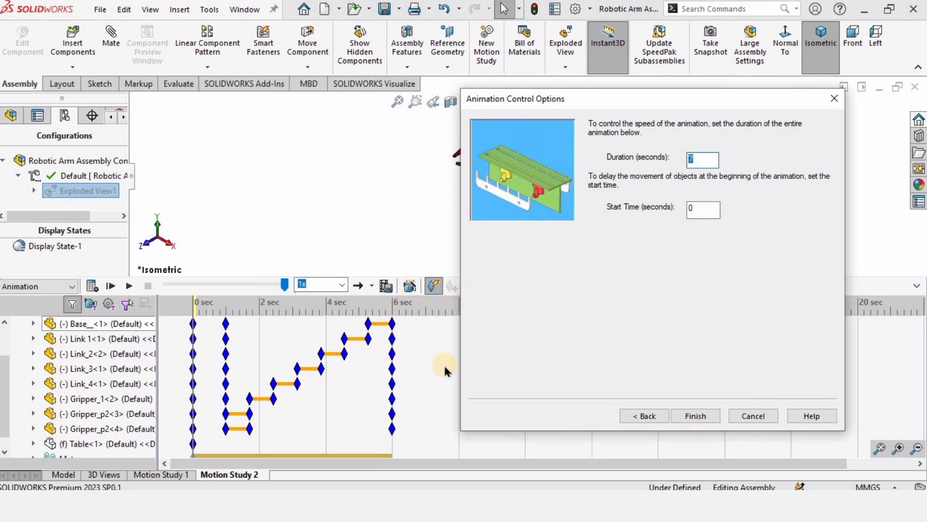
pyautogui.press('Tab')
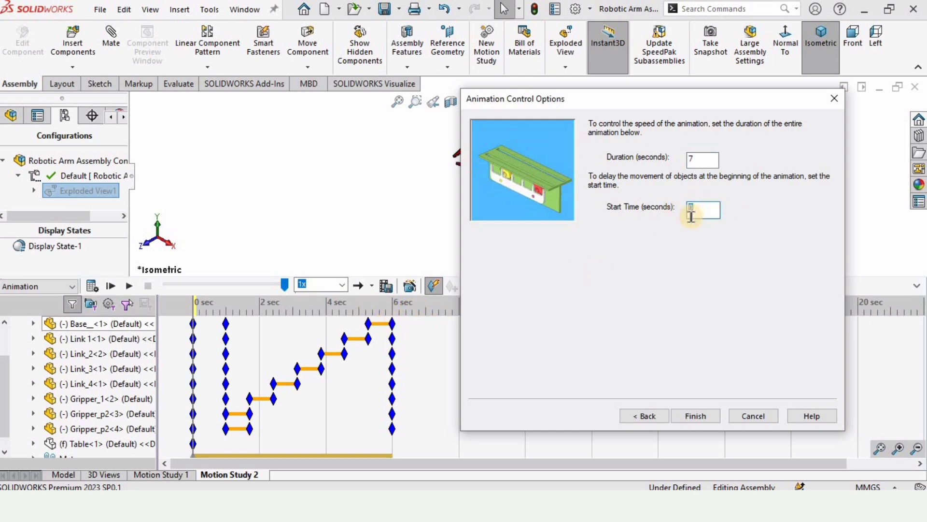
pyautogui.click(701, 161)
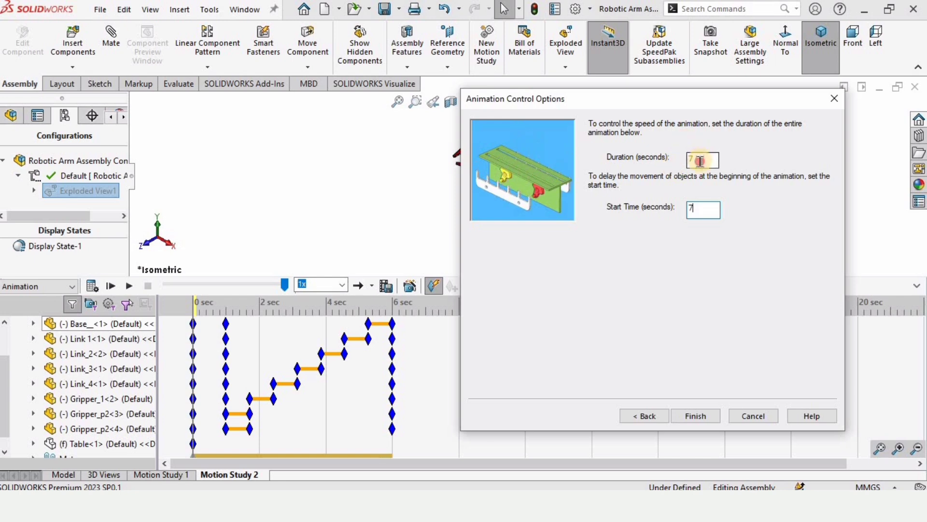
pyautogui.write('5')
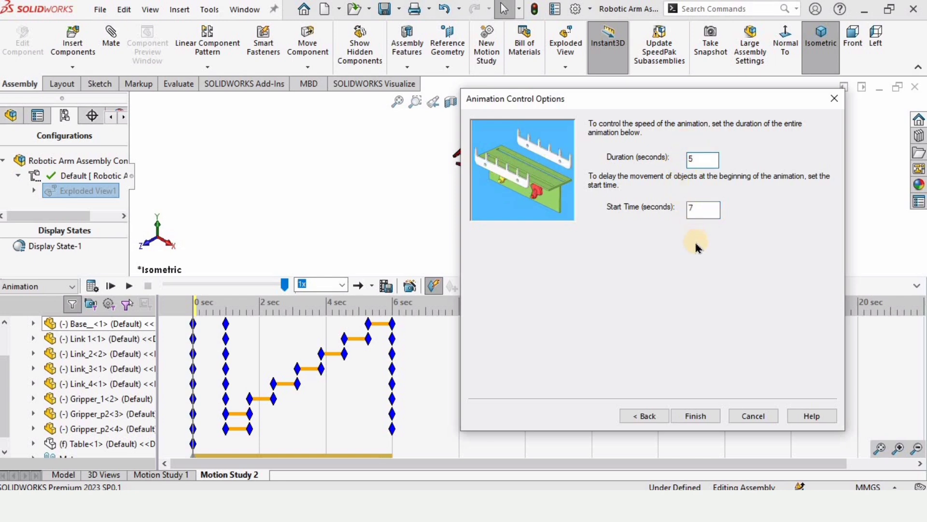
pyautogui.click(695, 415)
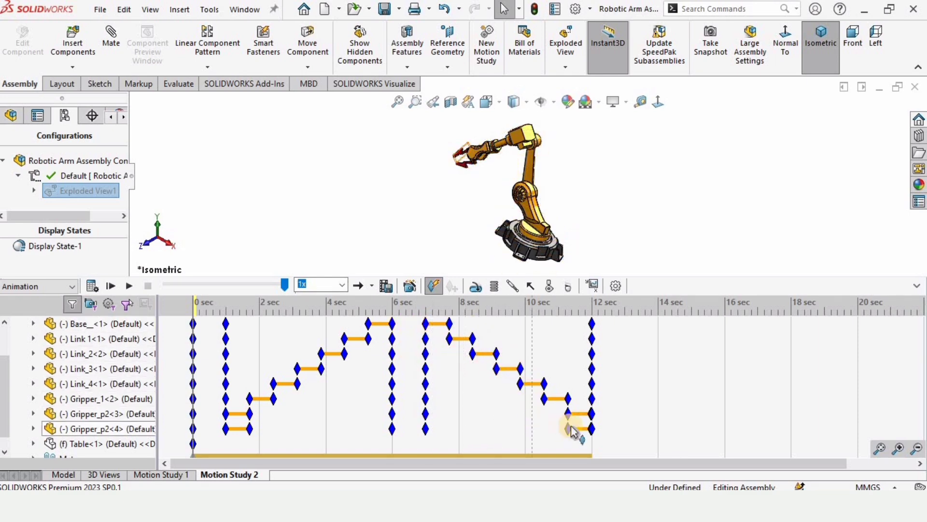
# Step: Switch to isometric view and calculate the 12-second explode-and-collapse motion study
pyautogui.click(918, 287)
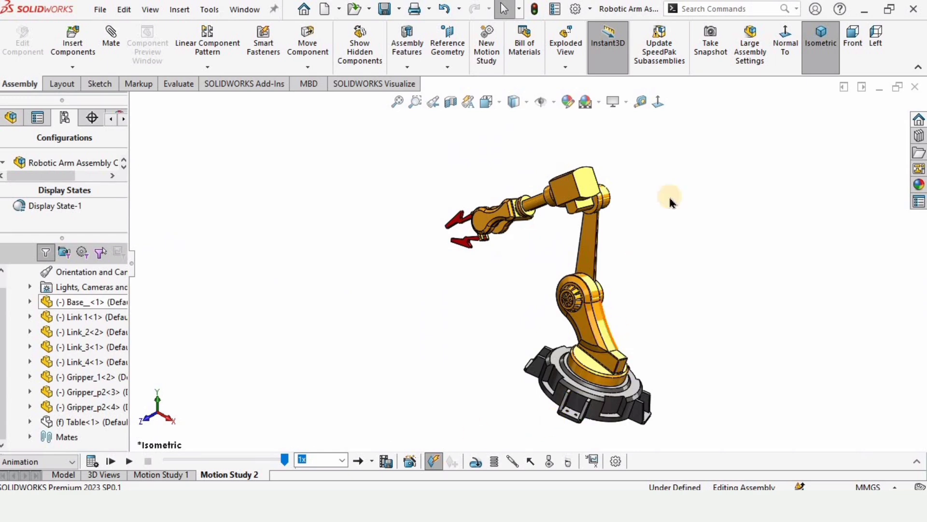
pyautogui.click(821, 36)
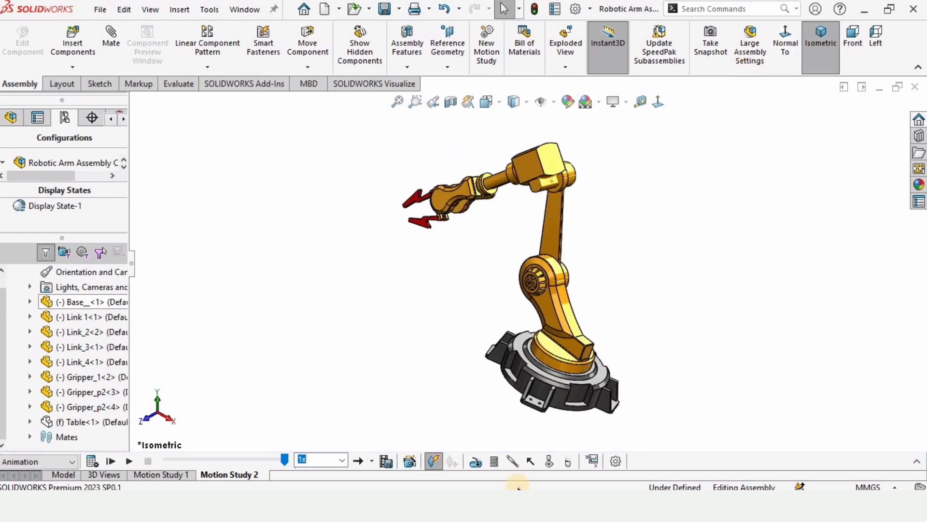
pyautogui.click(91, 461)
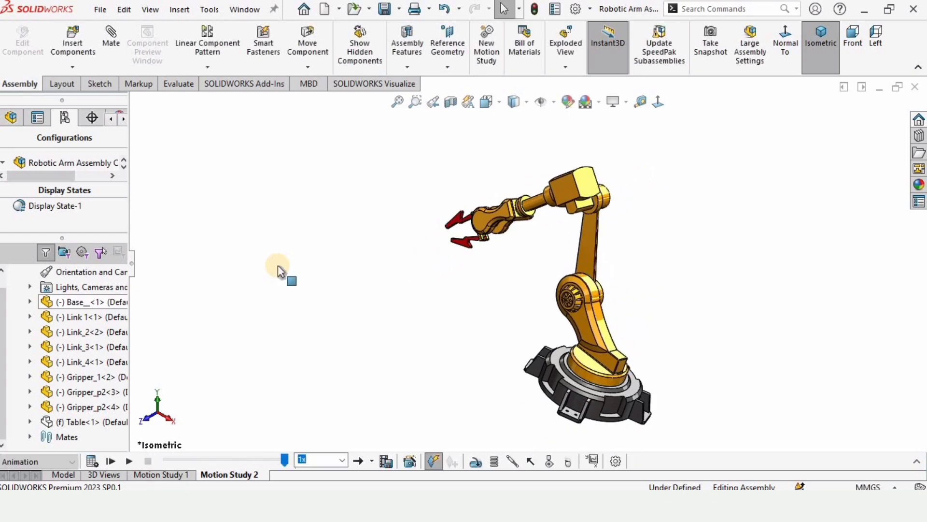
pyautogui.click(917, 461)
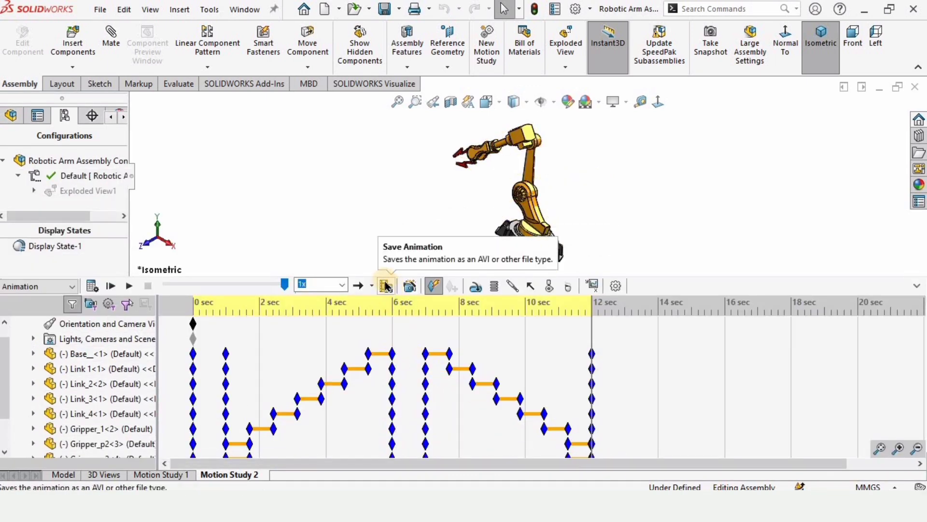
# Step: In Save Animation, select the file name and keep AVI as the file type
pyautogui.click(387, 287)
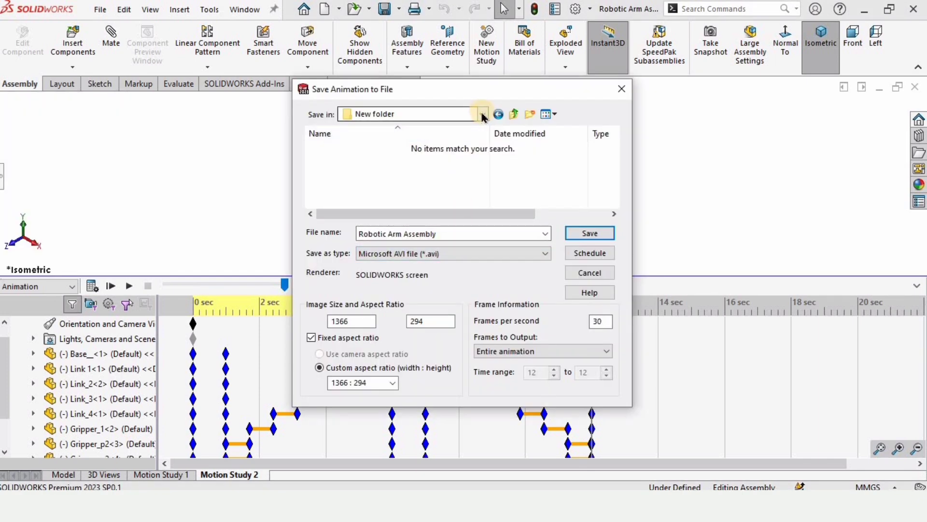
pyautogui.doubleClick(428, 233)
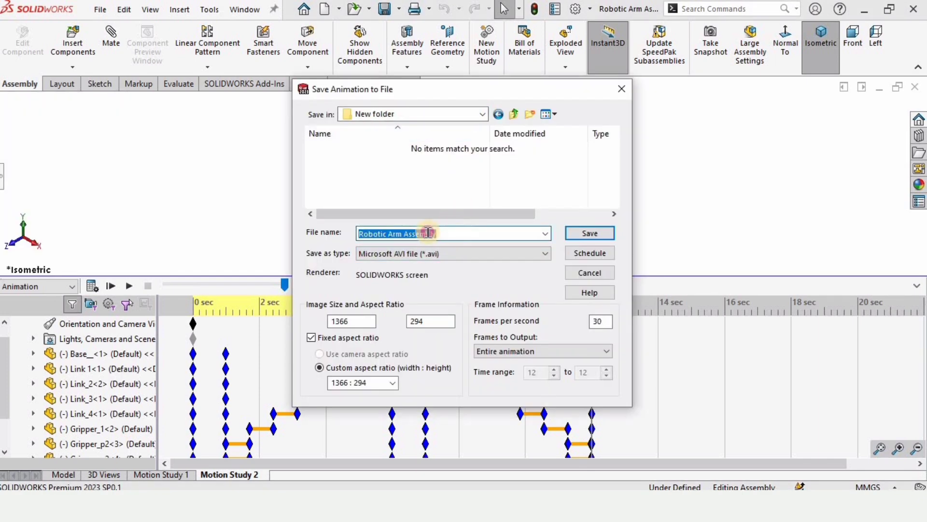
pyautogui.click(459, 254)
pyautogui.click(443, 264)
pyautogui.click(434, 254)
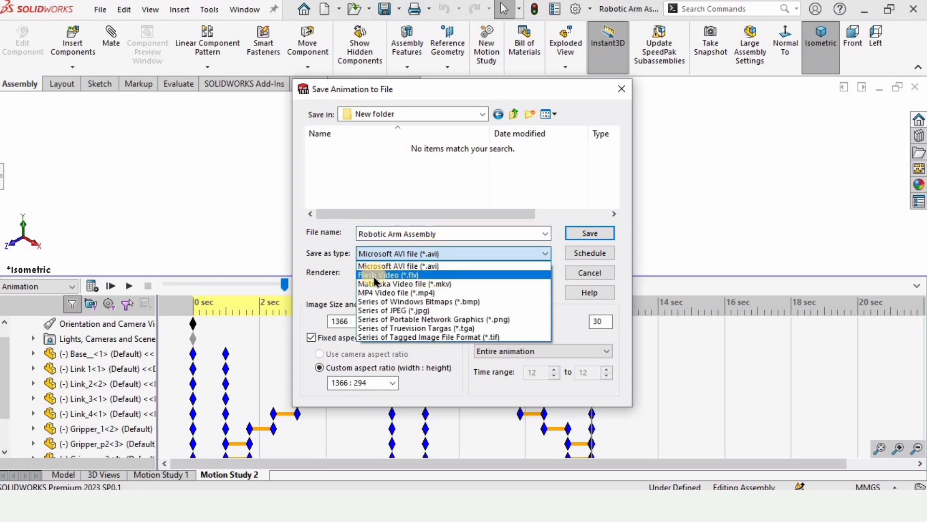
pyautogui.click(515, 253)
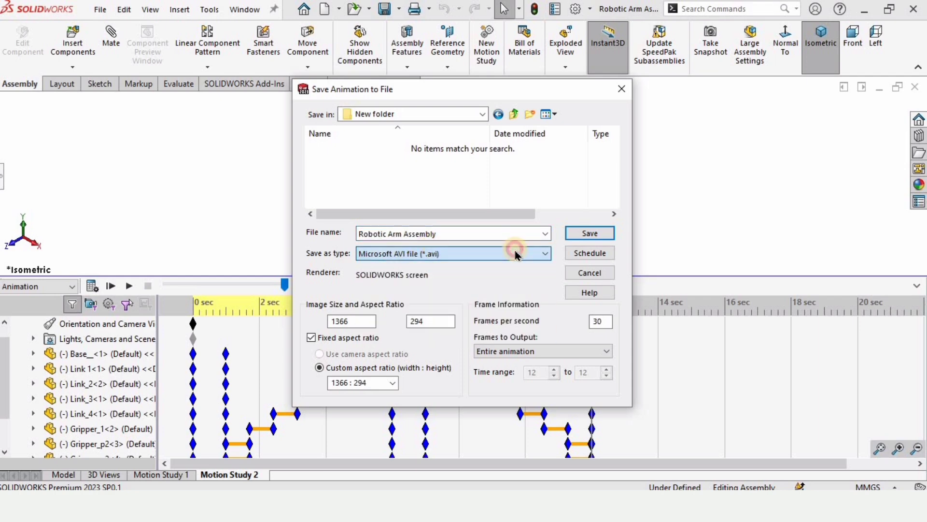
# Step: Set the aspect ratio to 16:9 at 35 fps, save, and accept the compression settings
pyautogui.click(392, 384)
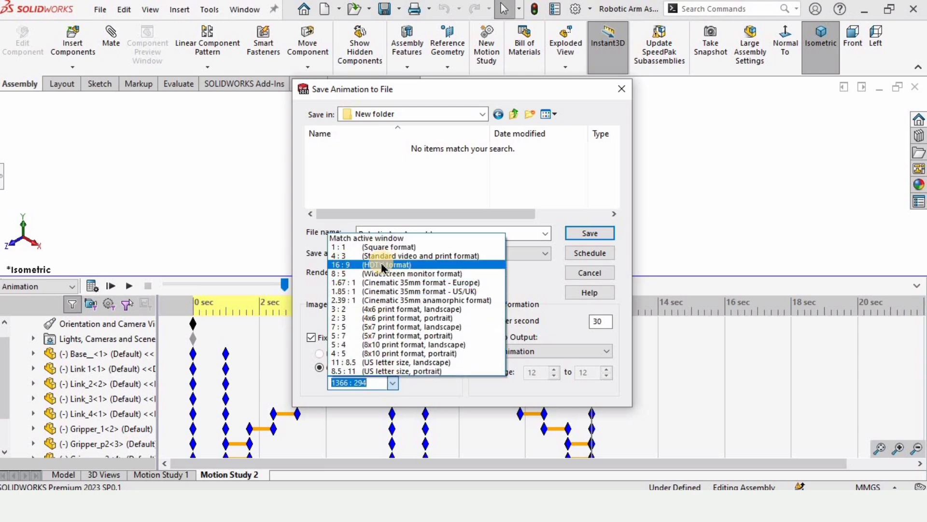
pyautogui.click(382, 265)
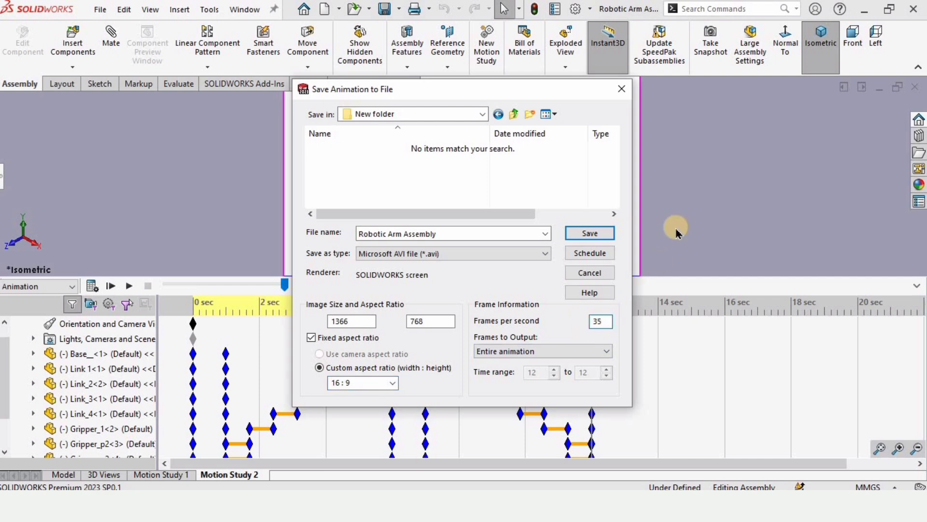
pyautogui.click(597, 236)
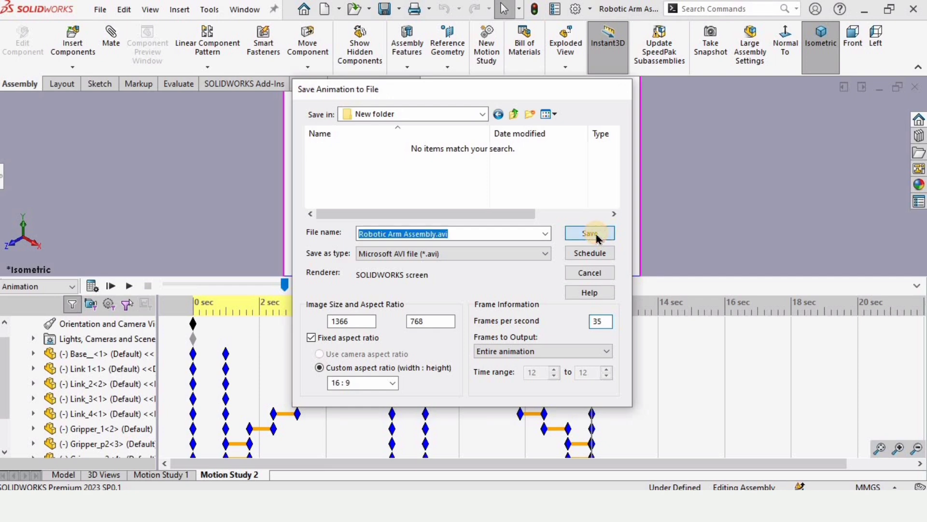
pyautogui.click(524, 223)
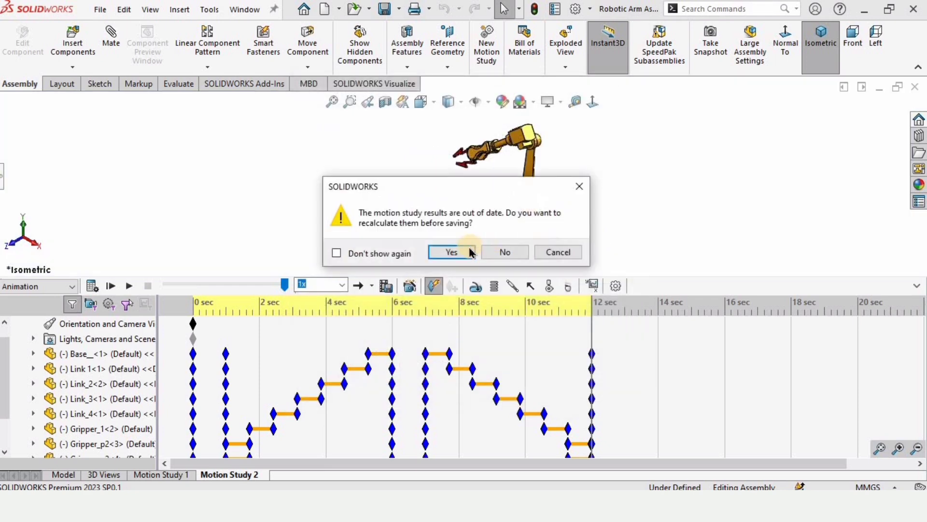
# Step: Recalculate to save Robotic Arm Assembly.avi, hide the timeline, and watch it in VLC
pyautogui.click(439, 253)
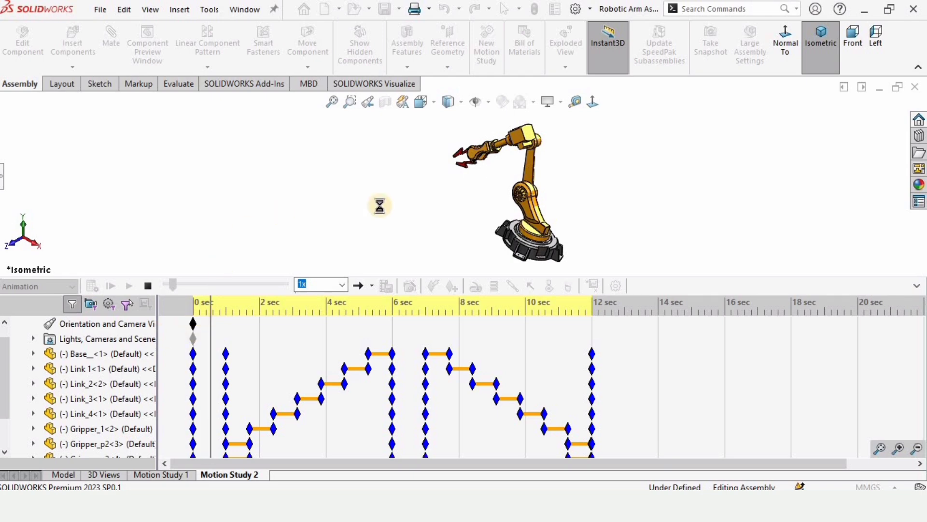
pyautogui.click(916, 284)
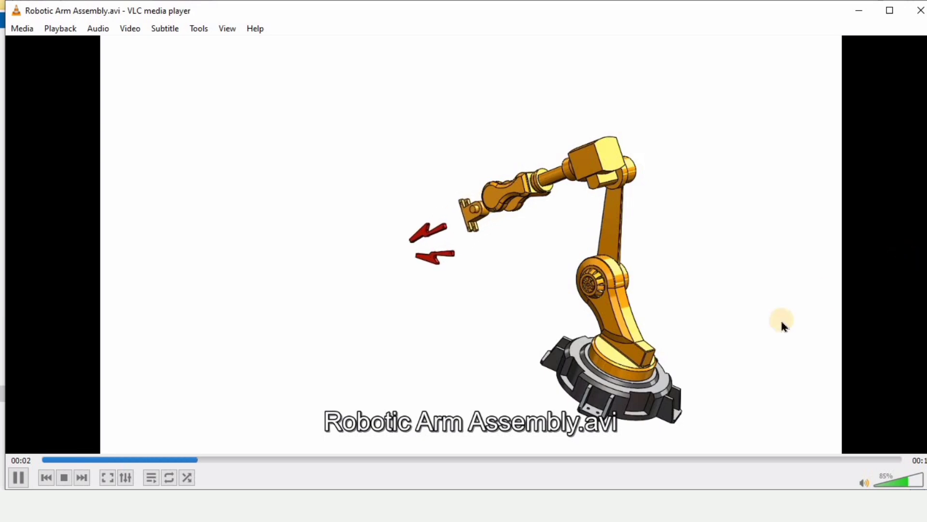
pyautogui.scroll(-1, 701, 420)
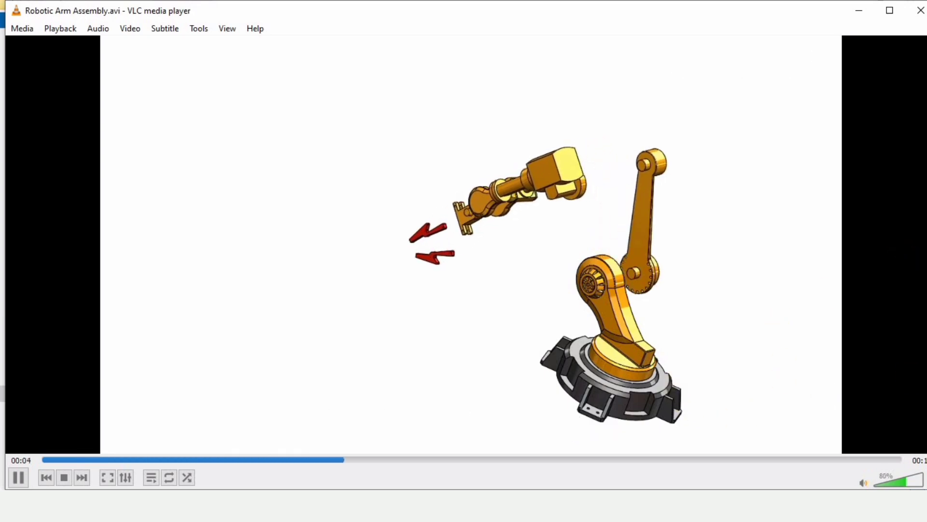